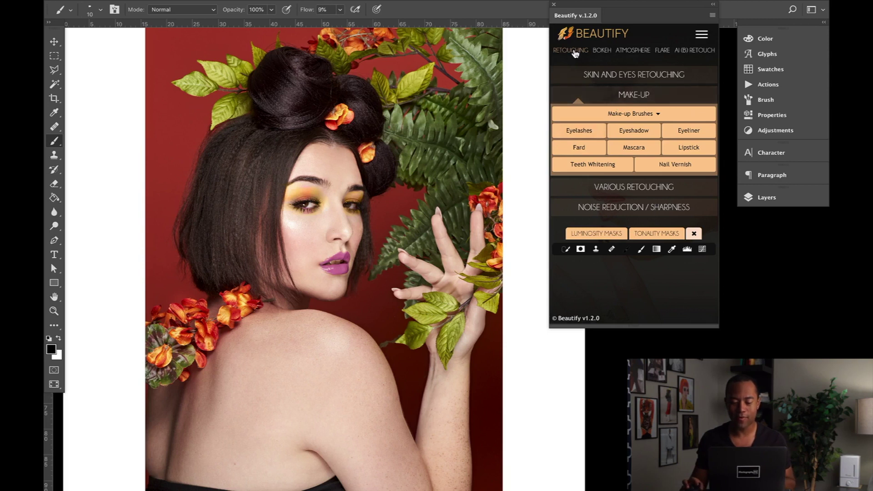
- Re-expand Beautify's Make-Up list, show the Layers panel, and hide Group 1's makeup
{"action": "left_click", "coordinate": [606, 95]}
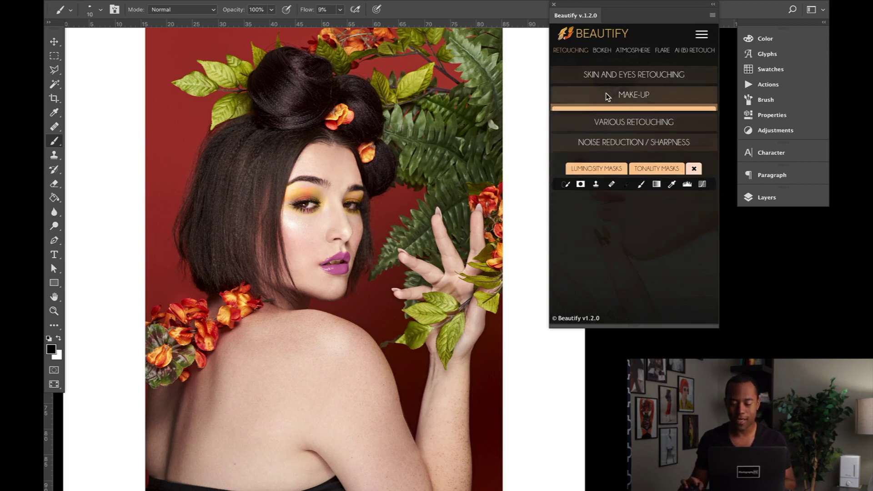
{"action": "left_click", "coordinate": [606, 95]}
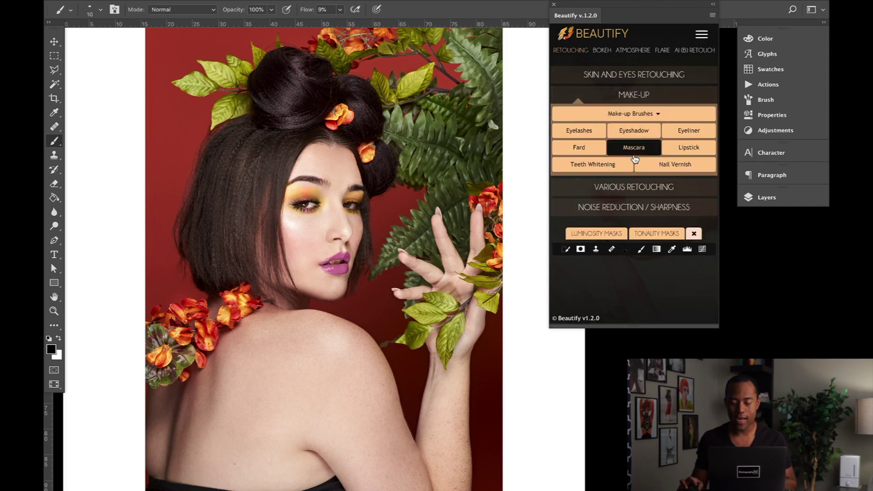
{"action": "left_click", "coordinate": [766, 197]}
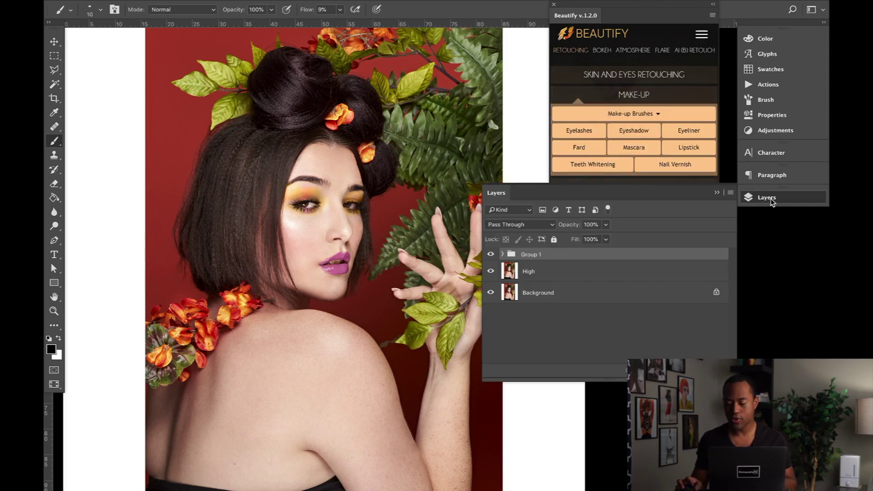
{"action": "left_click", "coordinate": [490, 255]}
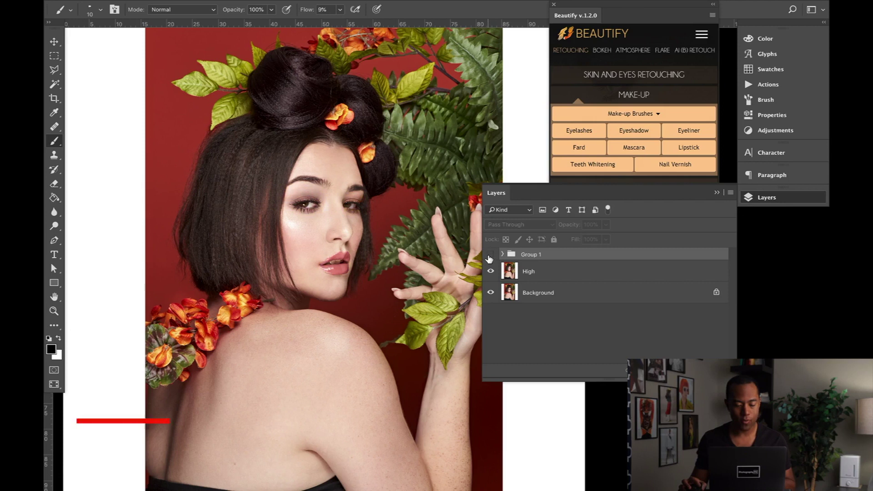
{"action": "left_click", "coordinate": [490, 255]}
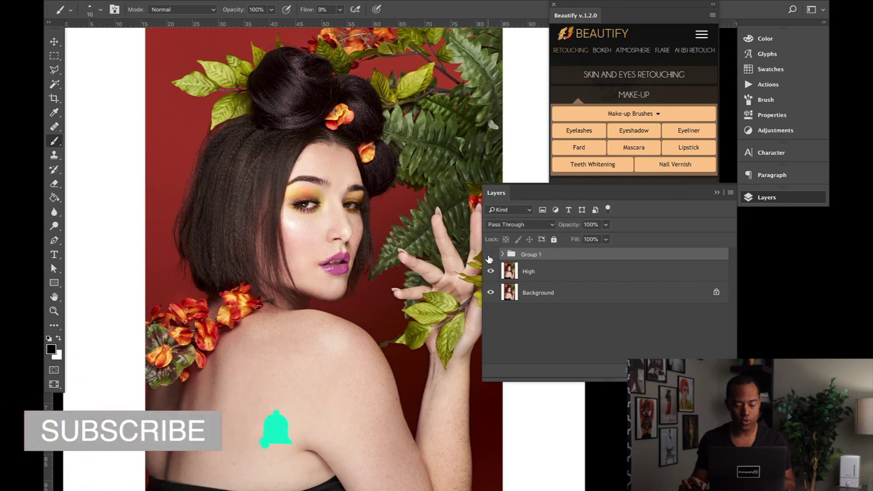
{"action": "left_click", "coordinate": [491, 256]}
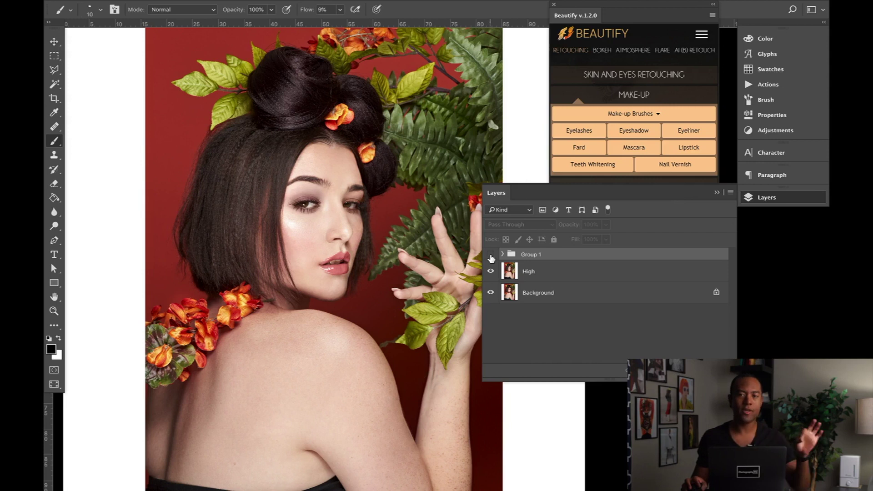
- Toggle Group 1 on and off repeatedly to compare the face with and without makeup
{"action": "left_click", "coordinate": [491, 256]}
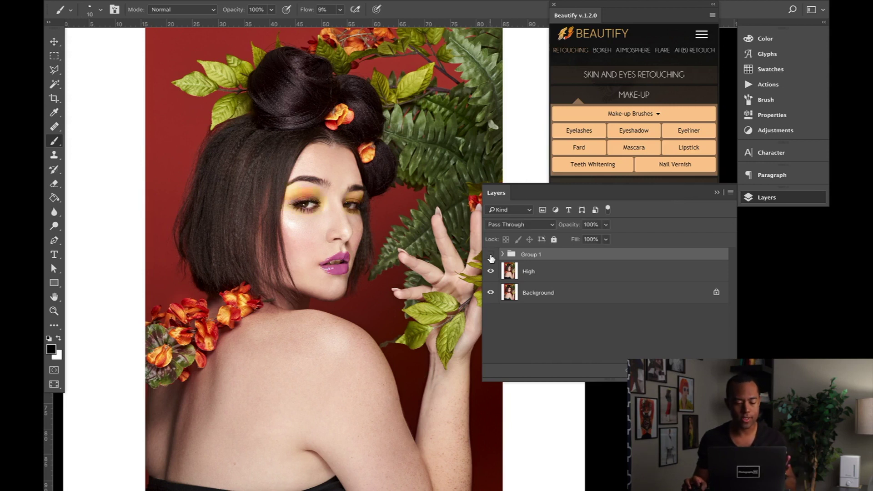
{"action": "left_click", "coordinate": [491, 255]}
{"action": "left_click", "coordinate": [491, 255]}
{"action": "left_click", "coordinate": [491, 255]}
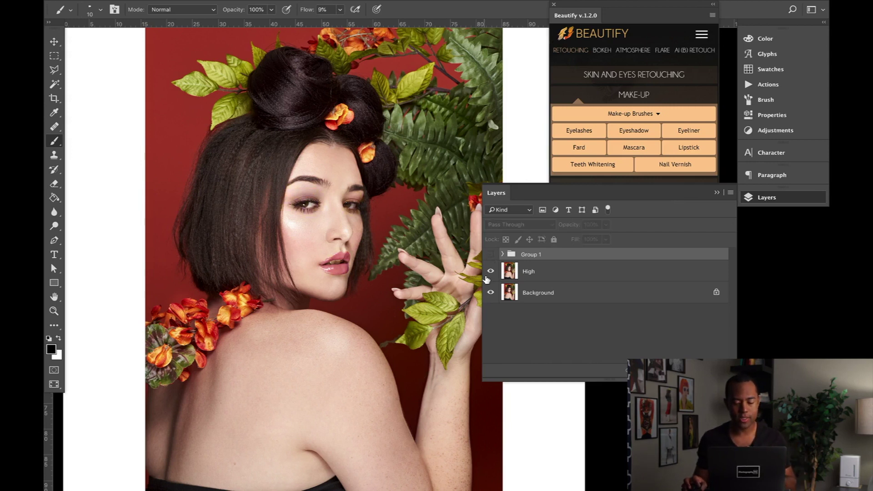
{"action": "left_click", "coordinate": [490, 255]}
{"action": "left_click", "coordinate": [491, 255]}
{"action": "left_click", "coordinate": [491, 255]}
{"action": "left_click", "coordinate": [490, 255]}
{"action": "key", "text": "ctrl+comma"}
{"action": "key", "text": "ctrl+comma"}
{"action": "key", "text": "ctrl+comma"}
{"action": "key", "text": "ctrl+comma"}
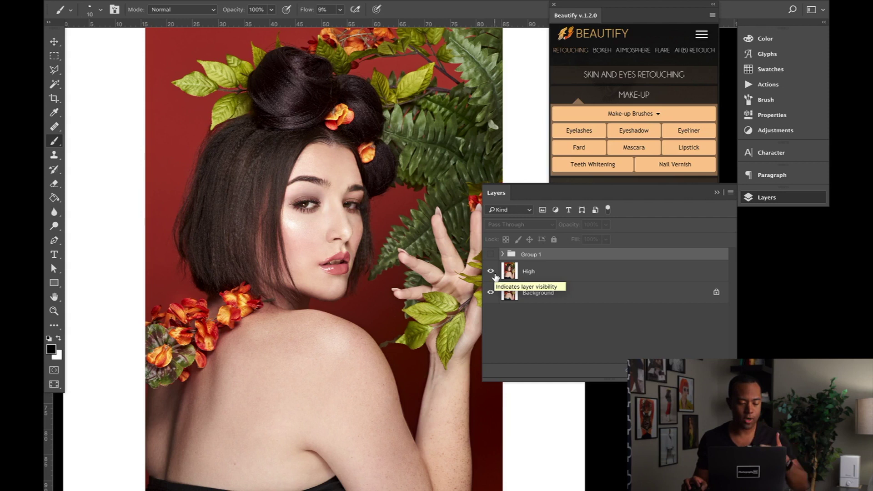
- Hide the High layer and toggle Group 1 again for a before-and-after comparison
{"action": "left_click", "coordinate": [490, 272]}
{"action": "left_click", "coordinate": [490, 254]}
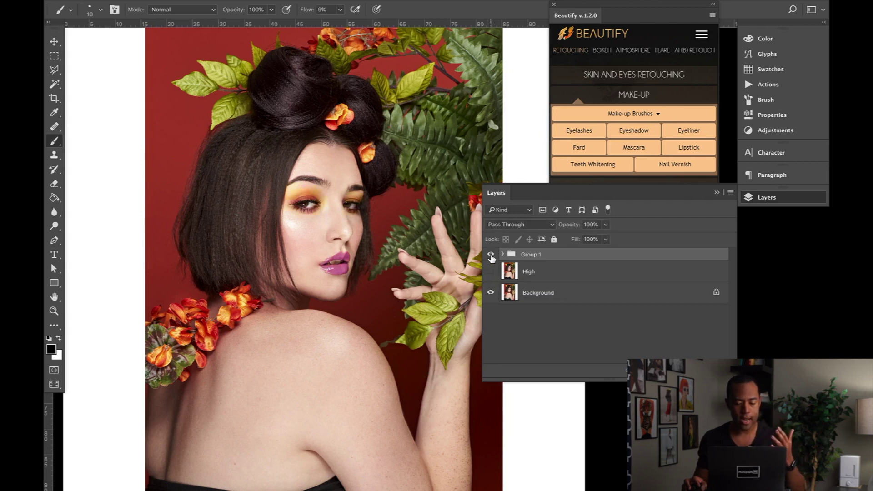
{"action": "left_click", "coordinate": [491, 256]}
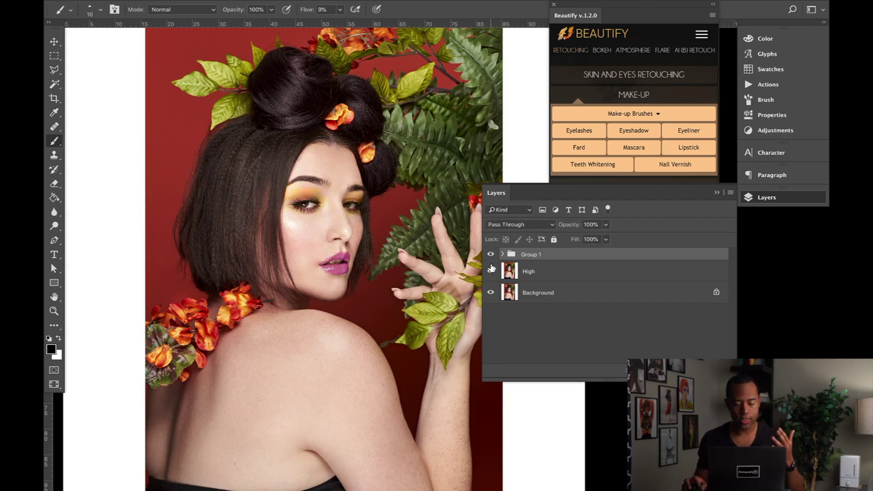
{"action": "left_click", "coordinate": [491, 256]}
{"action": "left_click", "coordinate": [491, 257]}
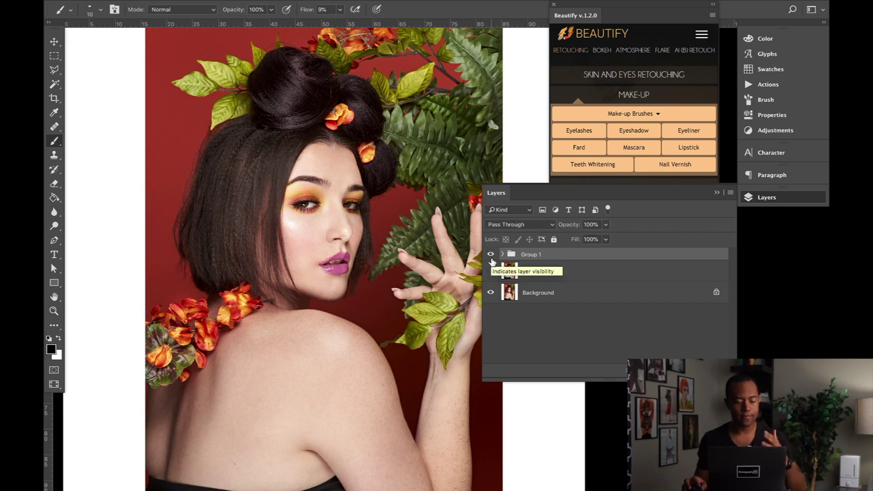
- Hide Group 1 and open Beautify's Make-up Brushes grid
{"action": "left_click", "coordinate": [491, 255]}
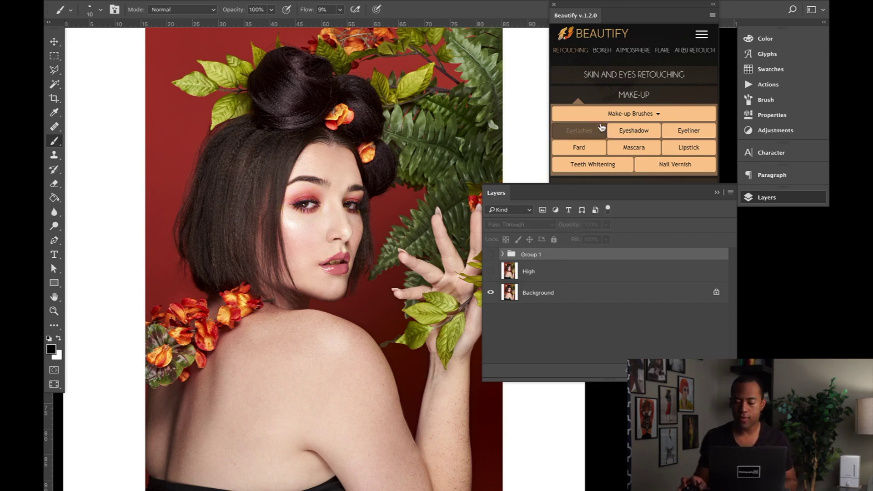
{"action": "left_click", "coordinate": [635, 14]}
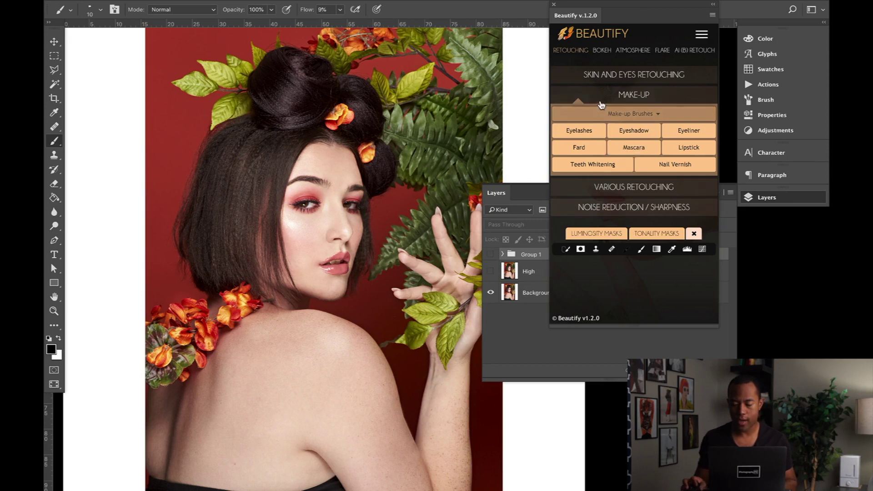
{"action": "left_click", "coordinate": [626, 116]}
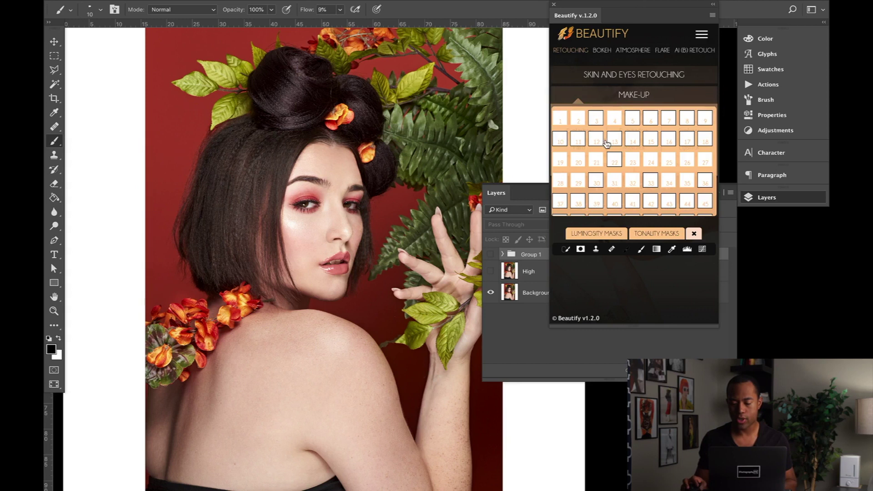
{"action": "scroll", "coordinate": [612, 177], "scroll_direction": "down", "scroll_amount": 2}
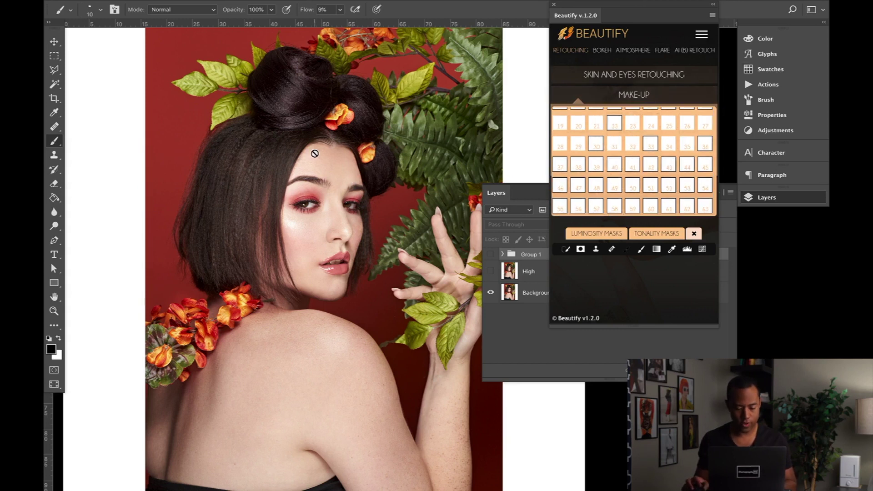
- Show and expand Group 1, select Dark Eyelashes & Eyebrows, and make white the painting colour
{"action": "left_click", "coordinate": [491, 255]}
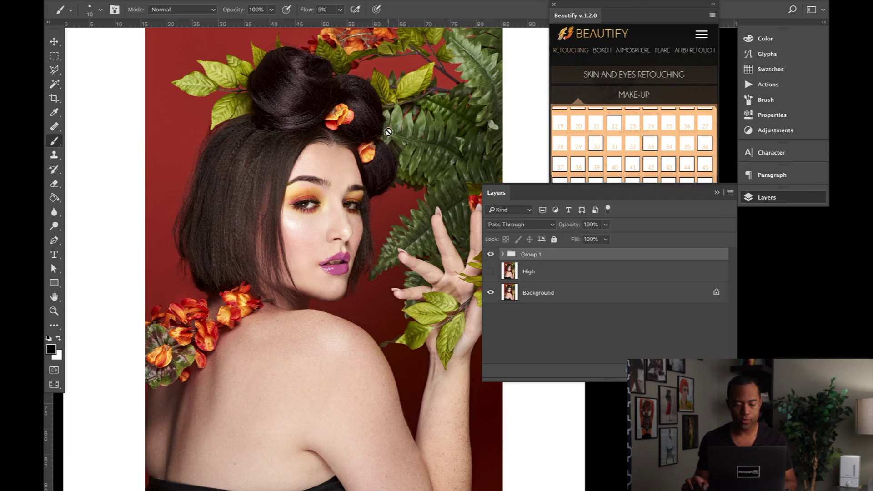
{"action": "left_click", "coordinate": [502, 254]}
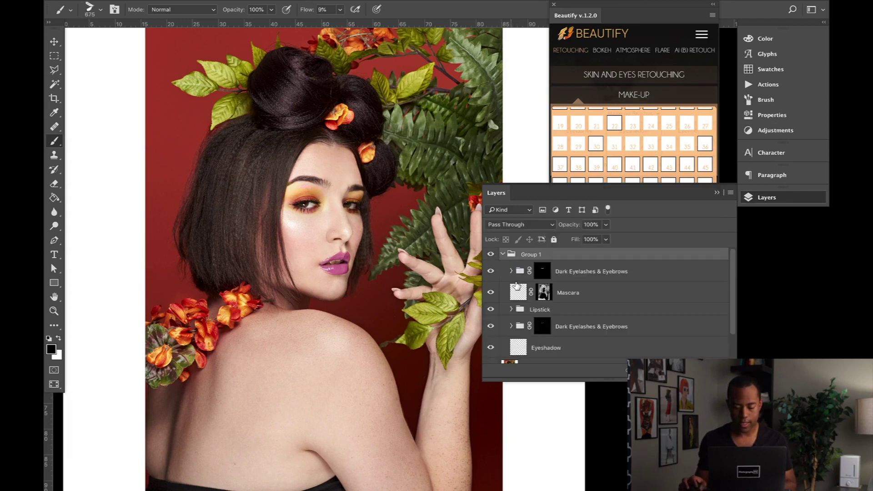
{"action": "left_click", "coordinate": [592, 275]}
{"action": "key", "text": "x"}
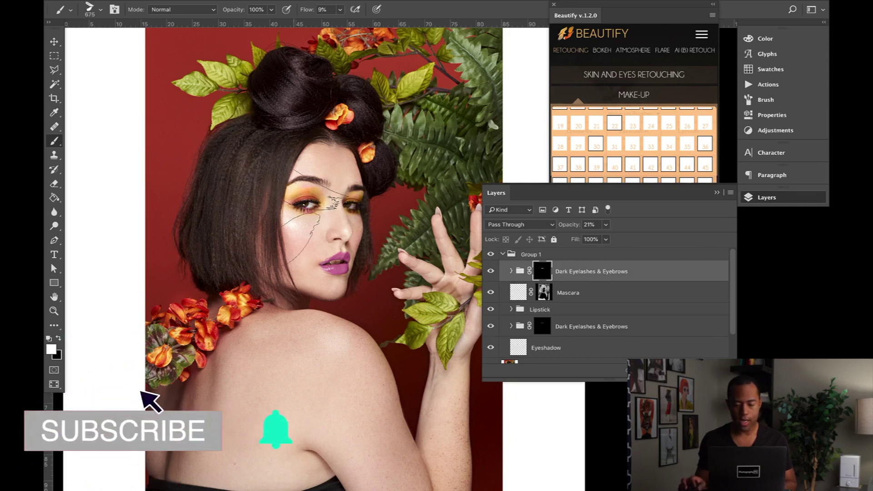
{"action": "scroll", "coordinate": [632, 146], "scroll_direction": "up", "scroll_amount": 3}
- Browse the Make-up Brushes grid and load a numbered brush preset at size 675
{"action": "left_click", "coordinate": [557, 118]}
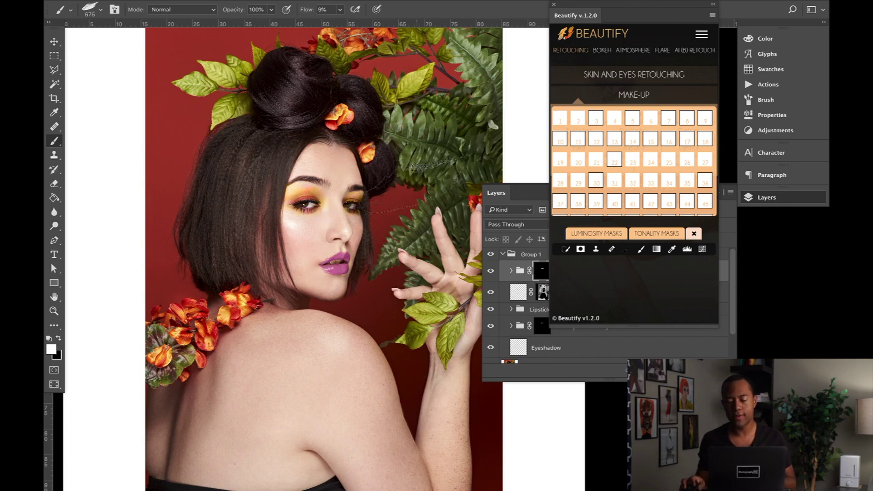
{"action": "scroll", "coordinate": [633, 141], "scroll_direction": "down", "scroll_amount": 2}
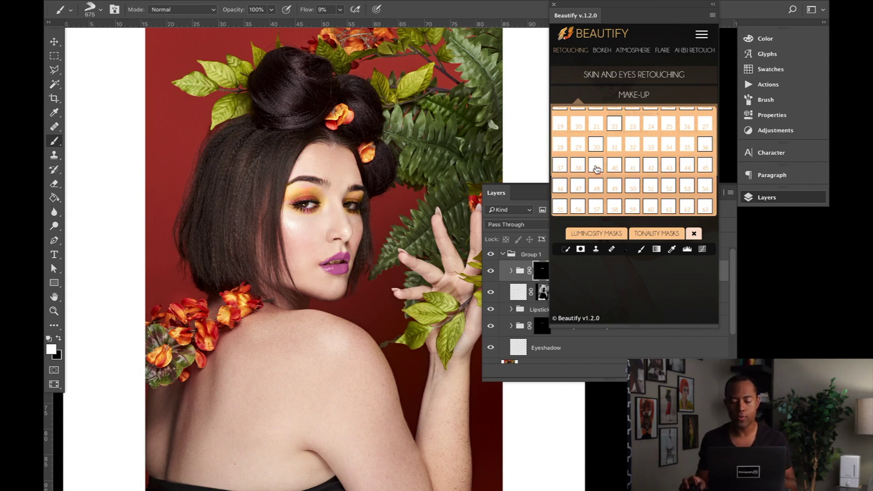
{"action": "scroll", "coordinate": [350, 168], "scroll_direction": "down", "scroll_amount": 3}
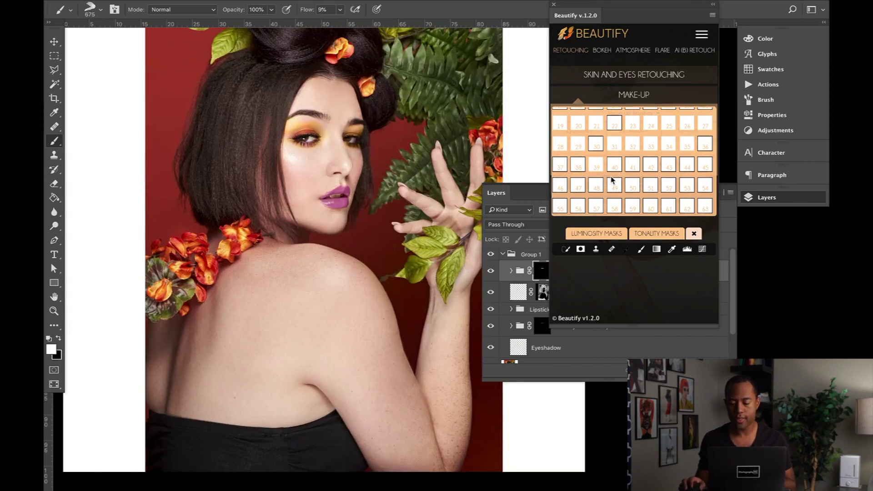
{"action": "scroll", "coordinate": [612, 181], "scroll_direction": "down", "scroll_amount": 5}
{"action": "scroll", "coordinate": [611, 181], "scroll_direction": "up", "scroll_amount": 6}
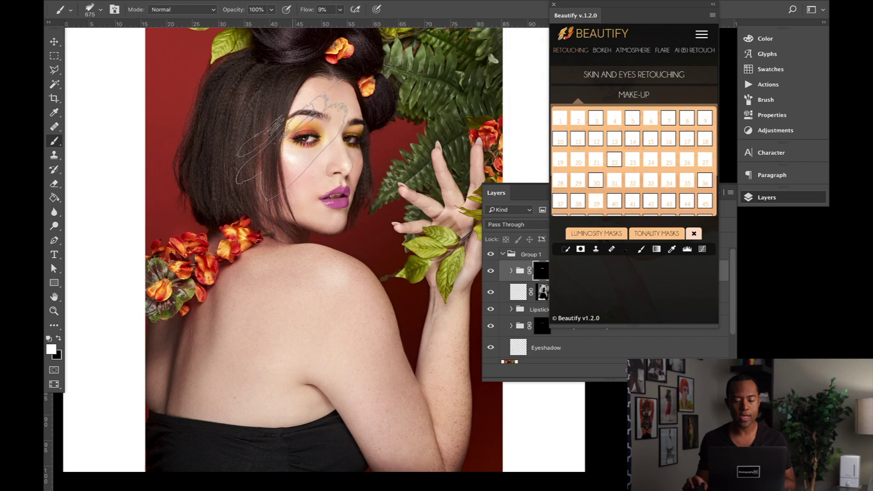
{"action": "left_click", "coordinate": [583, 122]}
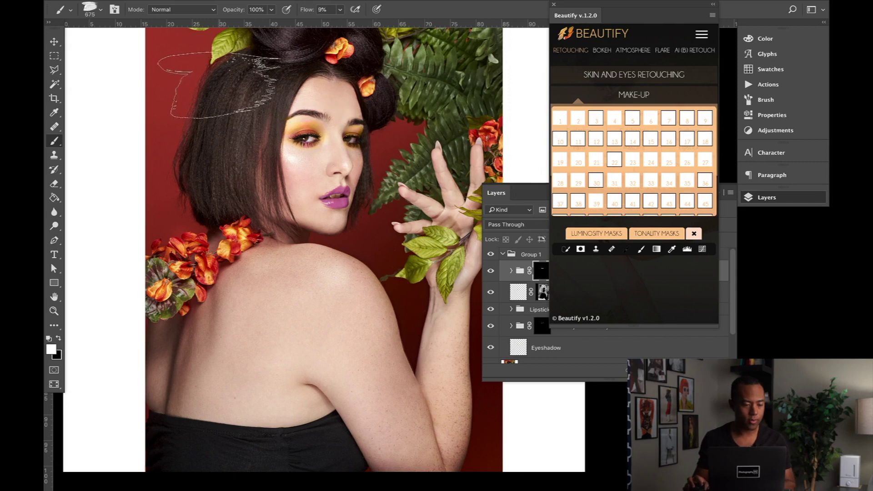
- Try the 35 px and 55 px hard round brushes, then return to the 675 px brush
{"action": "left_click", "coordinate": [101, 9]}
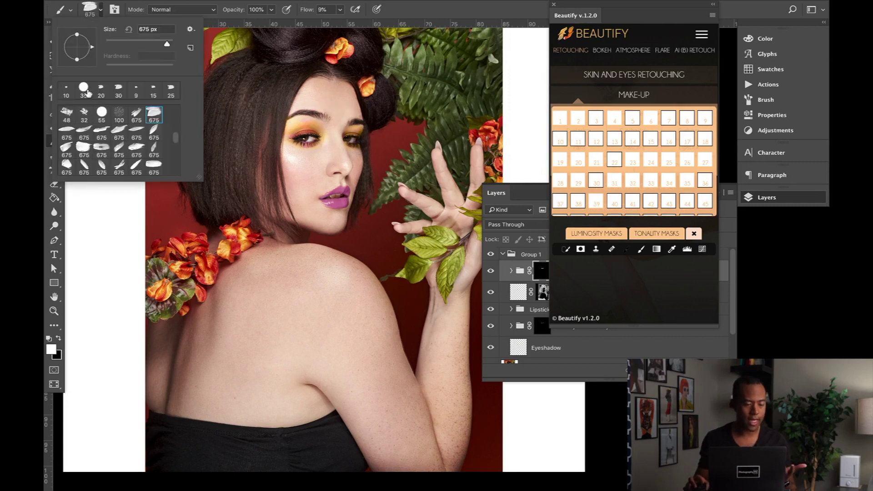
{"action": "left_click", "coordinate": [83, 89]}
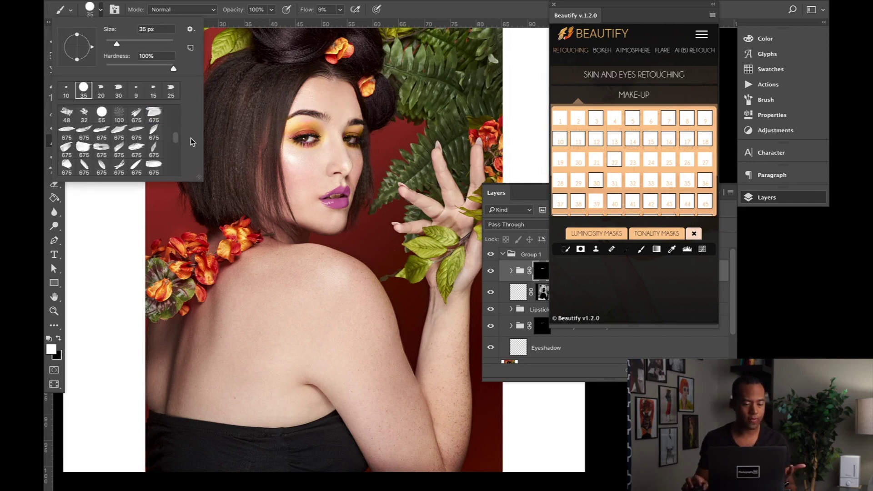
{"action": "left_click", "coordinate": [154, 114]}
{"action": "left_click", "coordinate": [101, 112]}
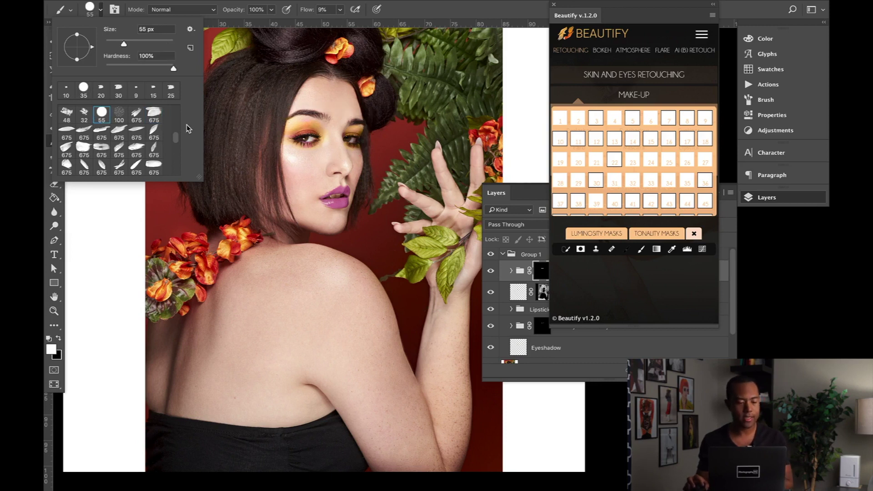
{"action": "left_click", "coordinate": [150, 115]}
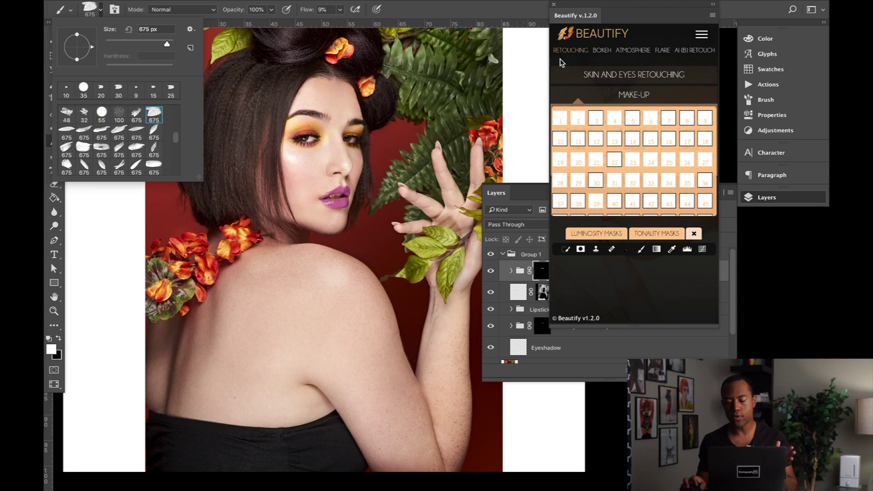
{"action": "left_click", "coordinate": [619, 95]}
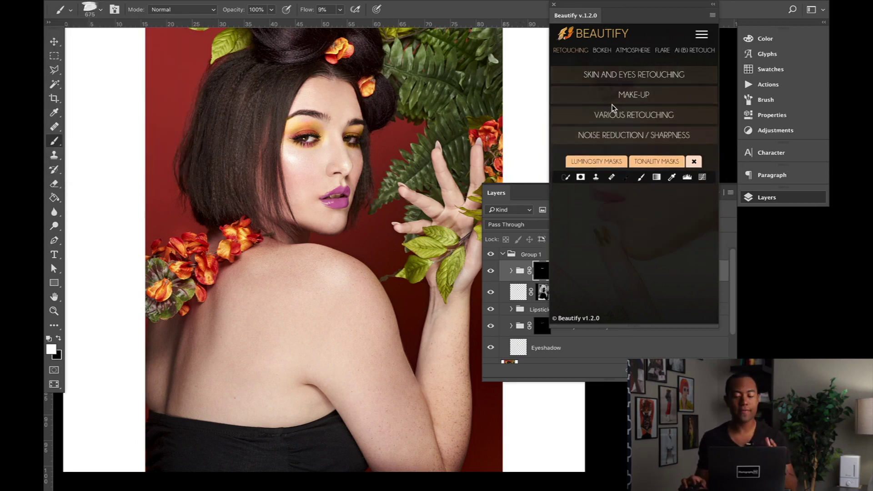
- Reopen the make-up brush grid, pick brush preset 2, then return to the make-up effects list
{"action": "left_click", "coordinate": [620, 94]}
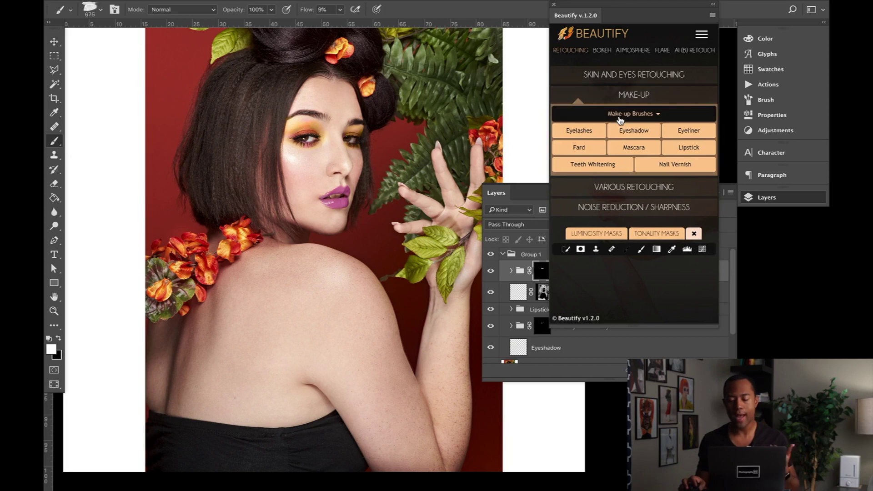
{"action": "left_click", "coordinate": [619, 115]}
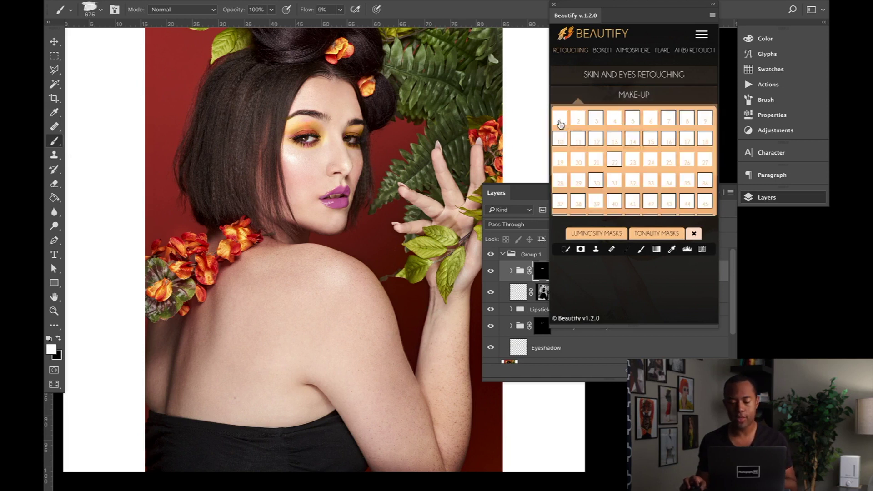
{"action": "left_click", "coordinate": [576, 124]}
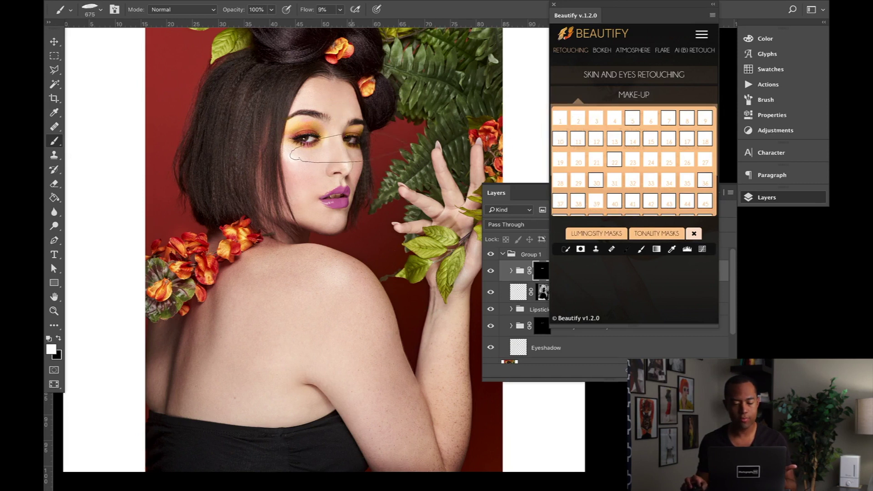
{"action": "left_click", "coordinate": [578, 119]}
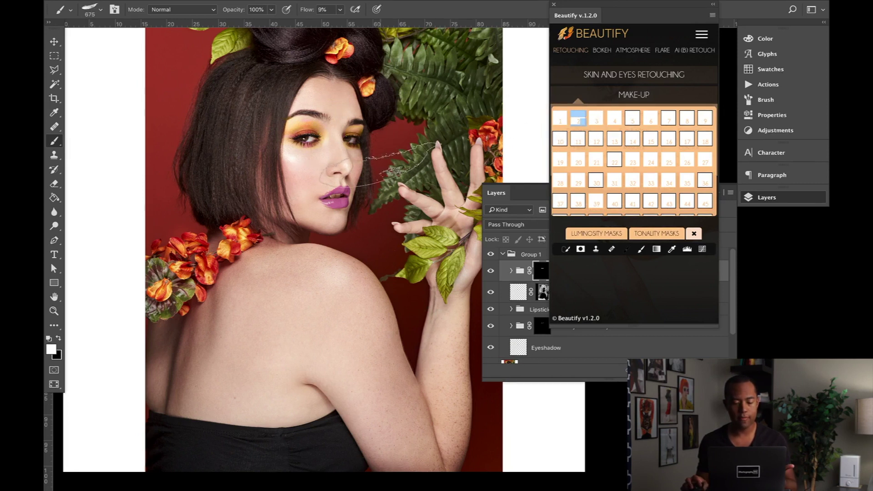
{"action": "left_click", "coordinate": [629, 100]}
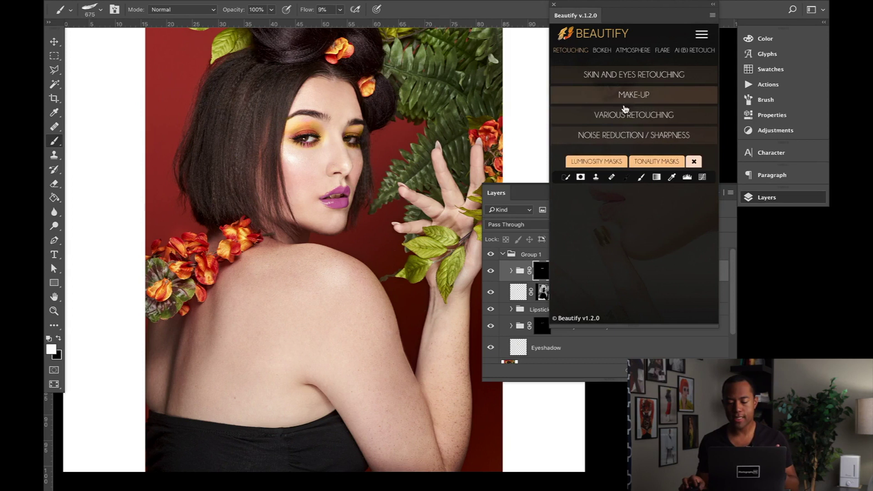
{"action": "left_click", "coordinate": [628, 99]}
- Choose the Eyelashes effect, cancel the stray Print dialog, and zoom in on the left eye
{"action": "left_click", "coordinate": [589, 132]}
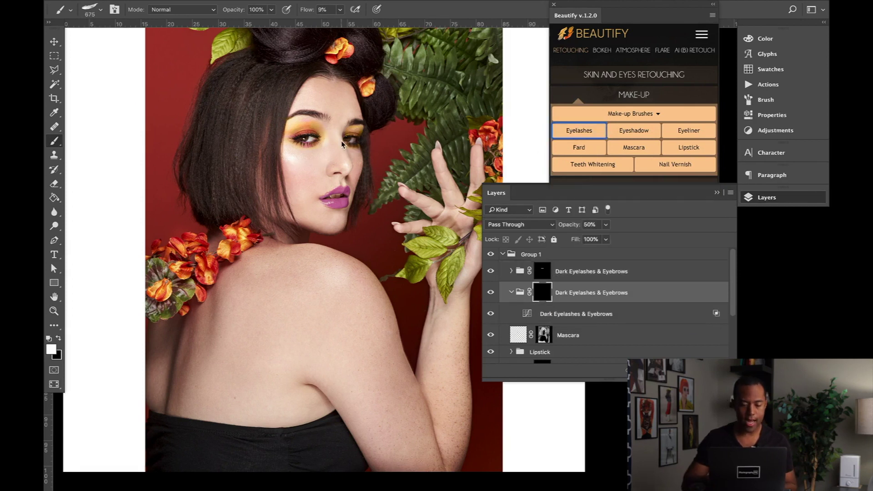
{"action": "key", "text": "super+p"}
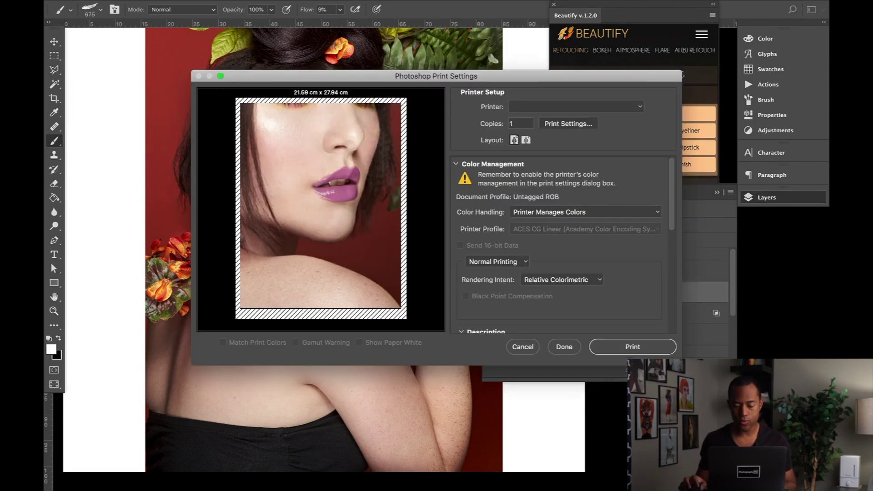
{"action": "left_click", "coordinate": [523, 346]}
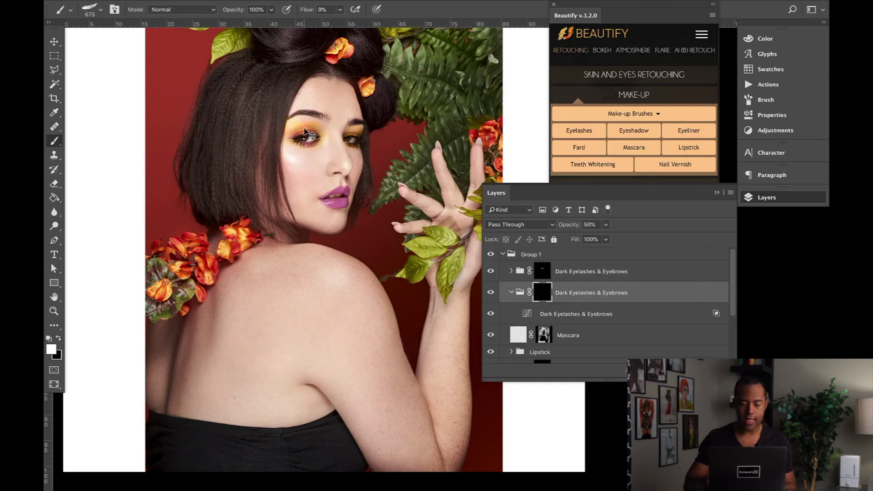
{"action": "key", "text": "ctrl+plus"}
{"action": "key", "text": "ctrl+plus"}
{"action": "key", "text": "ctrl+plus"}
{"action": "left_click_drag", "start_coordinate": [253, 117], "coordinate": [361, 189]}
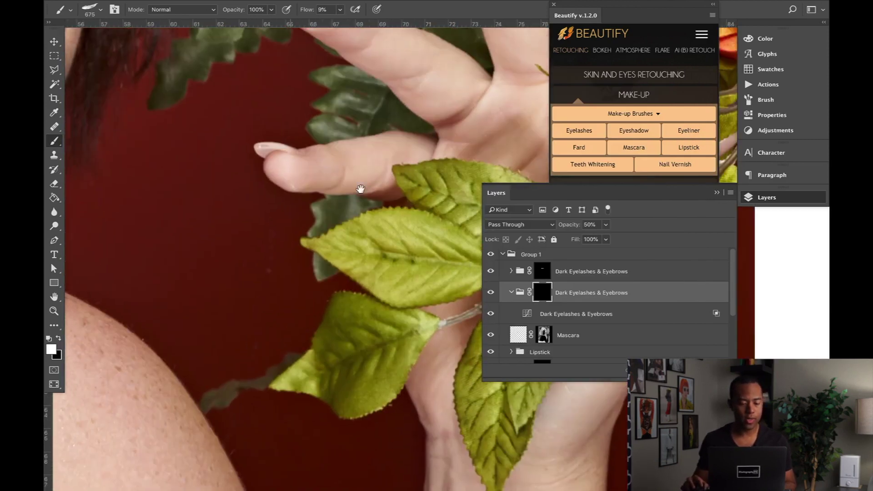
{"action": "left_click_drag", "start_coordinate": [308, 152], "coordinate": [443, 201]}
{"action": "left_click_drag", "start_coordinate": [348, 187], "coordinate": [368, 181]}
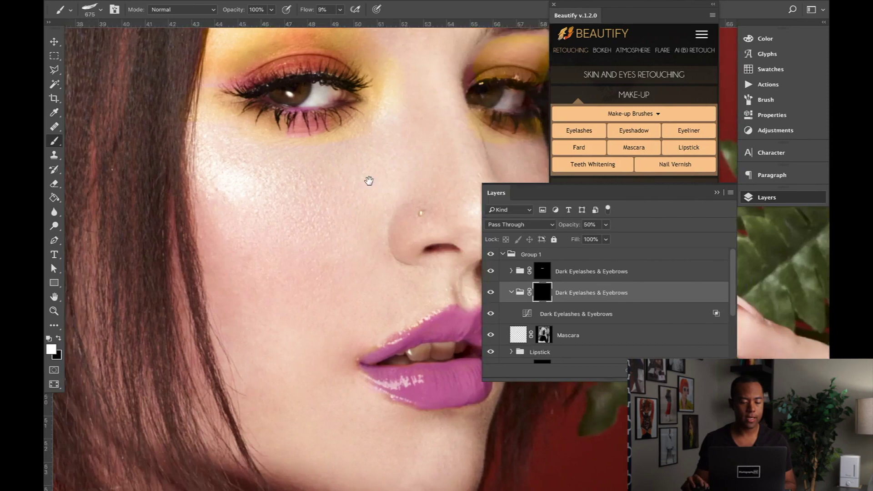
{"action": "left_click_drag", "start_coordinate": [250, 56], "coordinate": [313, 166]}
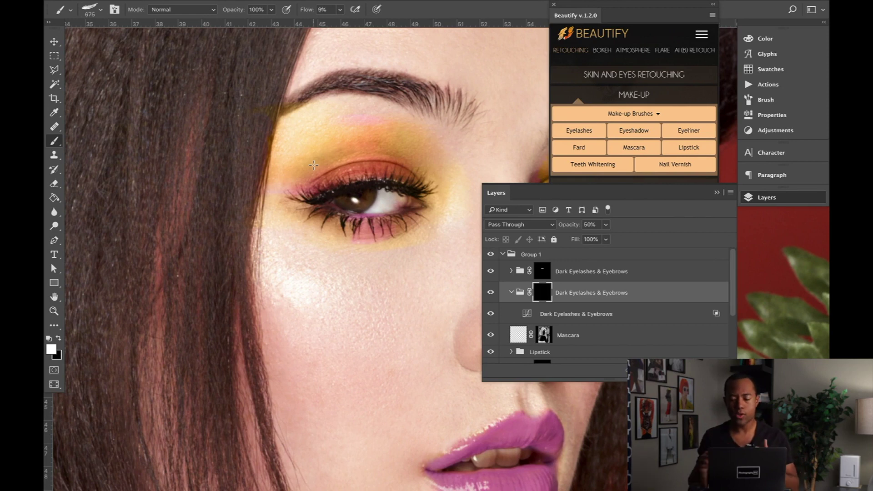
- Reselect Eyelashes and set a white brush of size 80 at 17% flow
{"action": "left_click", "coordinate": [572, 132]}
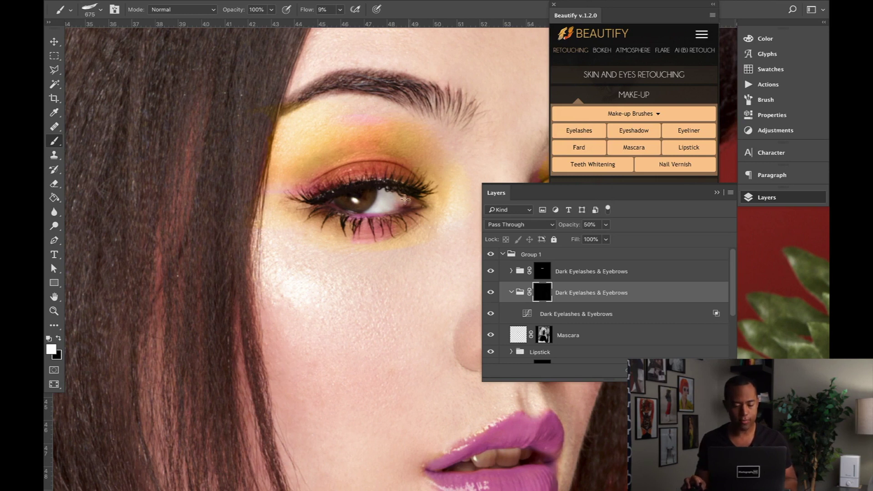
{"action": "key", "text": "x"}
{"action": "key", "text": "bracketleft"}
{"action": "key", "text": "bracketleft"}
{"action": "key", "text": "bracketleft"}
{"action": "key", "text": "bracketleft"}
{"action": "key", "text": "bracketleft"}
{"action": "key", "text": "bracketleft"}
{"action": "key", "text": "bracketleft"}
{"action": "key", "text": "bracketleft"}
{"action": "key", "text": "bracketleft"}
{"action": "key", "text": "bracketleft"}
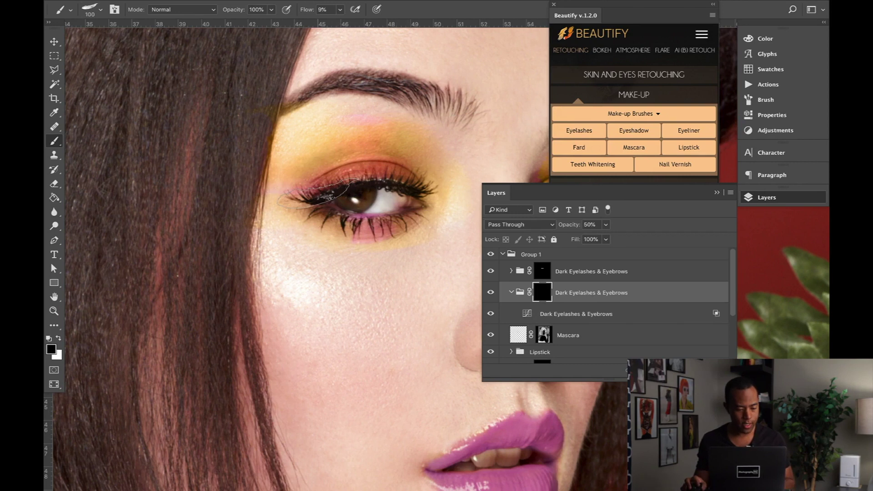
{"action": "key", "text": "x"}
{"action": "left_click", "coordinate": [340, 9]}
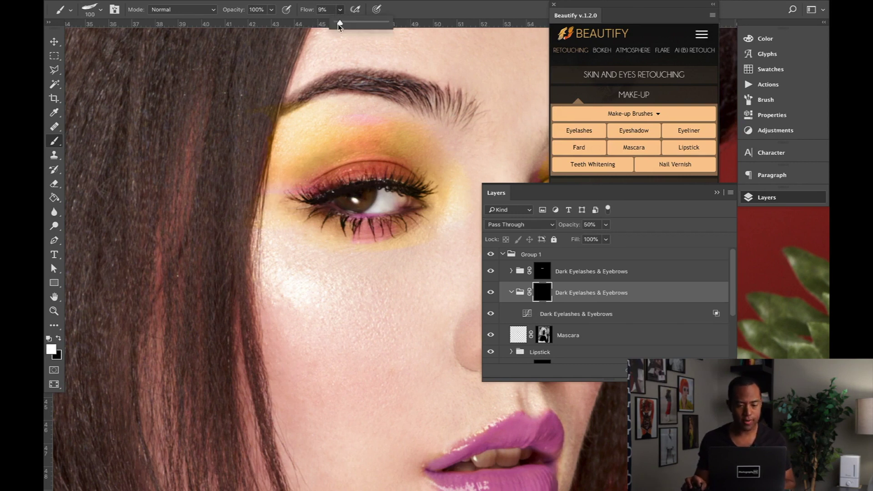
{"action": "left_click_drag", "start_coordinate": [340, 23], "coordinate": [385, 26]}
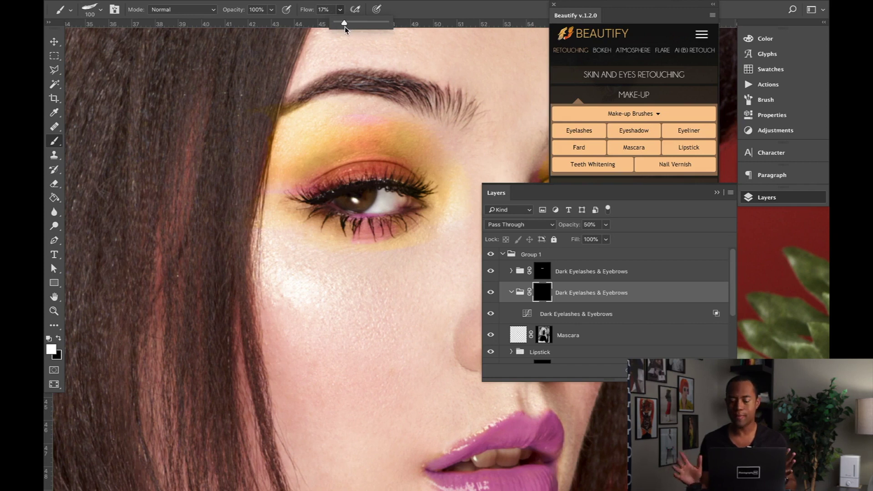
{"action": "key", "text": "bracketleft"}
{"action": "key", "text": "bracketleft"}
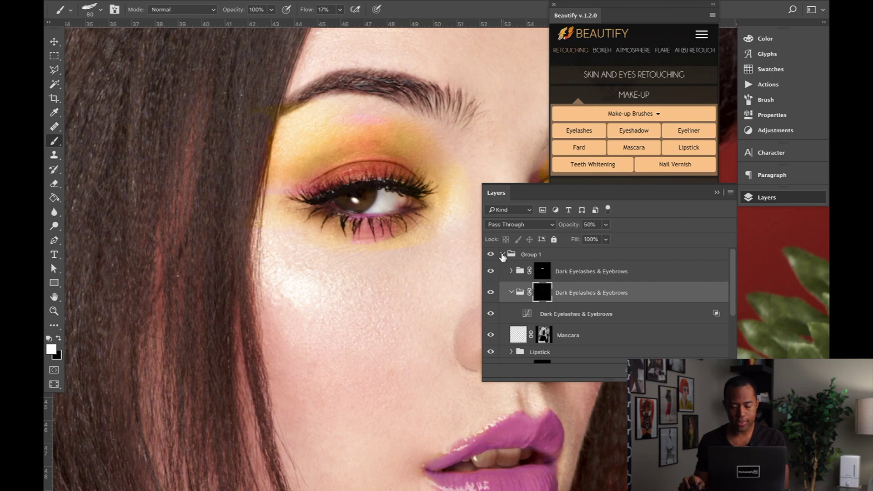
- Hide Group 1, show the High layer, and add a new Dark Eyelashes & Eyebrows group
{"action": "left_click", "coordinate": [502, 254]}
{"action": "left_click", "coordinate": [490, 254]}
{"action": "left_click", "coordinate": [534, 272]}
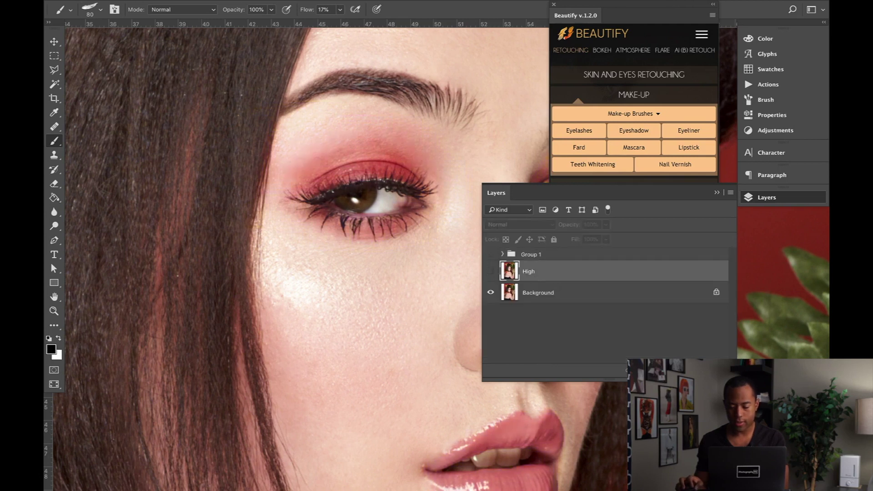
{"action": "left_click", "coordinate": [490, 271]}
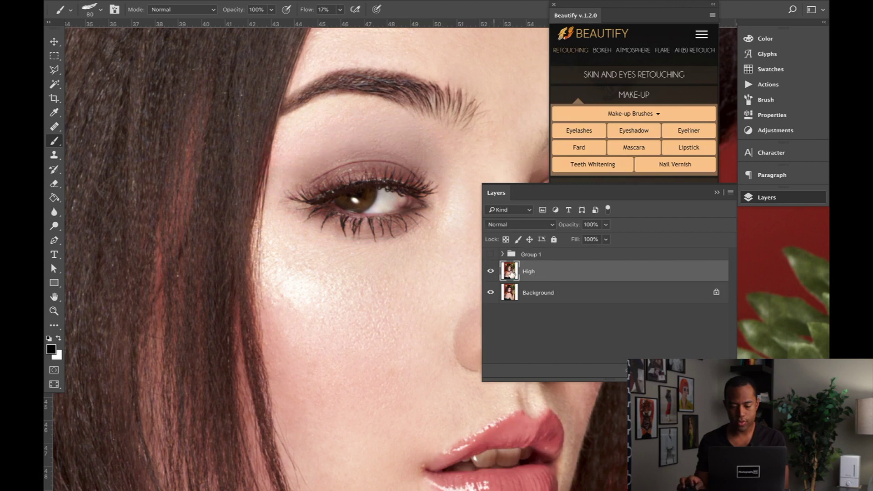
{"action": "left_click", "coordinate": [579, 130]}
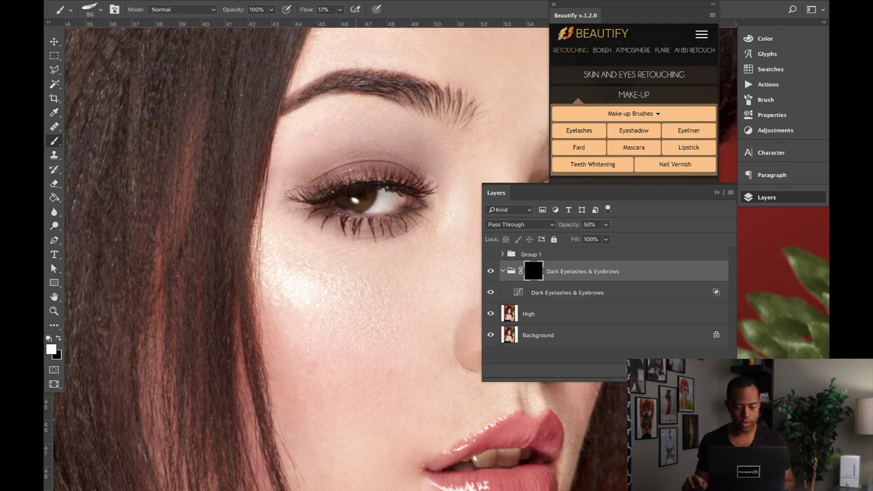
- Show the new lash group, frame both eyes, and toggle it to compare before and after
{"action": "left_click", "coordinate": [490, 272]}
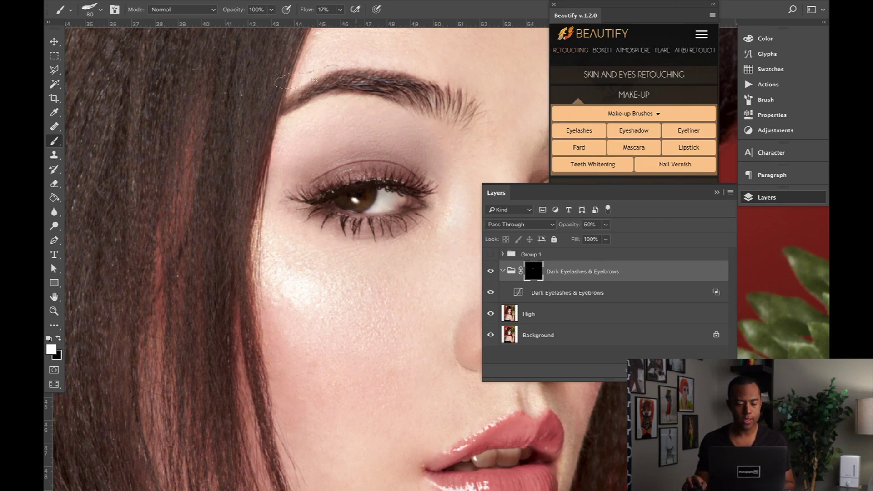
{"action": "mouse_move", "coordinate": [243, 126]}
{"action": "left_mouse_down"}
{"action": "mouse_move", "coordinate": [312, 172]}
{"action": "mouse_move", "coordinate": [253, 143]}
{"action": "left_mouse_up"}
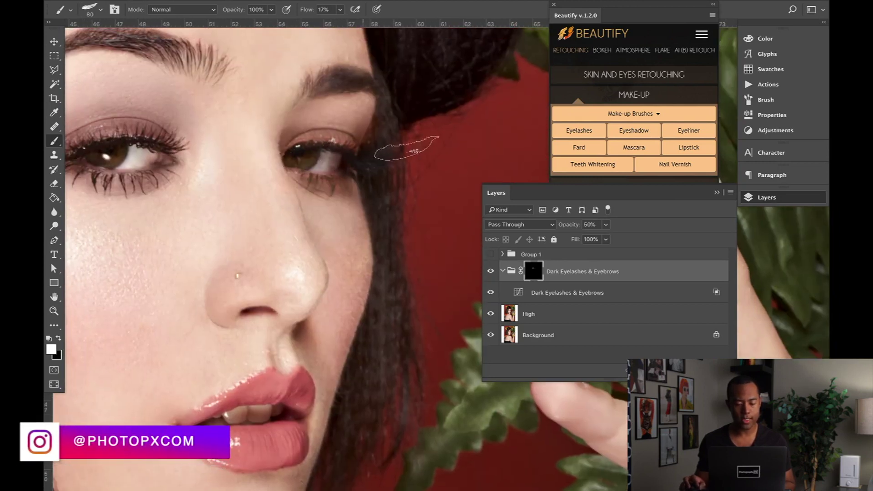
{"action": "left_click_drag", "start_coordinate": [185, 181], "coordinate": [234, 244]}
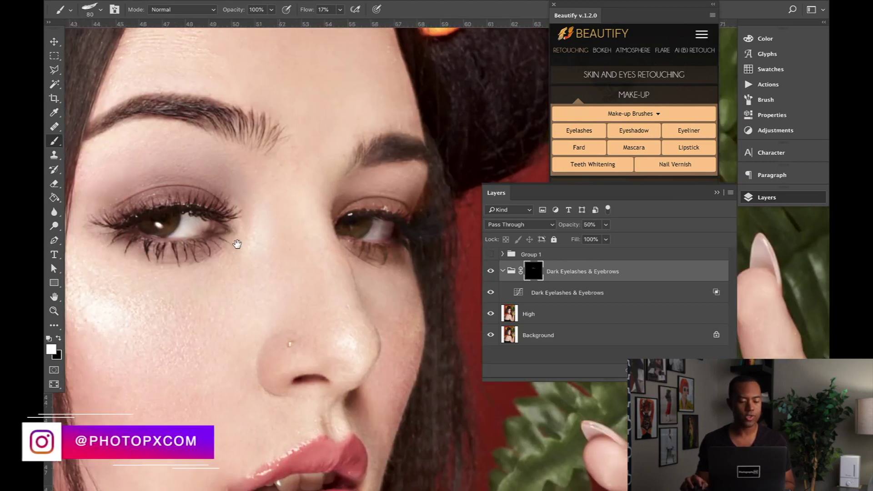
{"action": "left_click", "coordinate": [491, 275]}
{"action": "left_click", "coordinate": [491, 273]}
{"action": "left_click", "coordinate": [491, 273]}
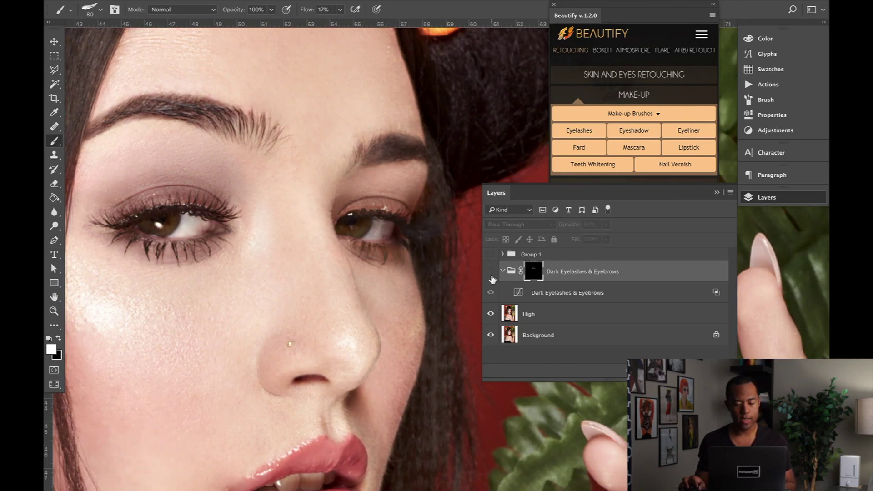
{"action": "left_click", "coordinate": [491, 272]}
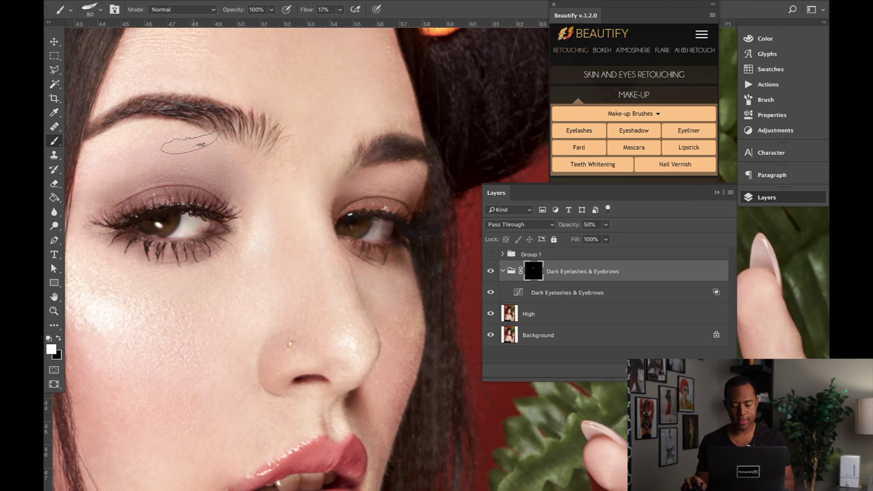
- Resize the brush to 125 px and toggle the lash darkening again to compare
{"action": "key", "text": "bracketleft"}
{"action": "key", "text": "bracketleft"}
{"action": "key", "text": "bracketleft"}
{"action": "key", "text": "bracketleft"}
{"action": "key", "text": "bracketleft"}
{"action": "key", "text": "bracketleft"}
{"action": "key", "text": "bracketleft"}
{"action": "key", "text": "bracketleft"}
{"action": "key", "text": "bracketleft"}
{"action": "key", "text": "bracketleft"}
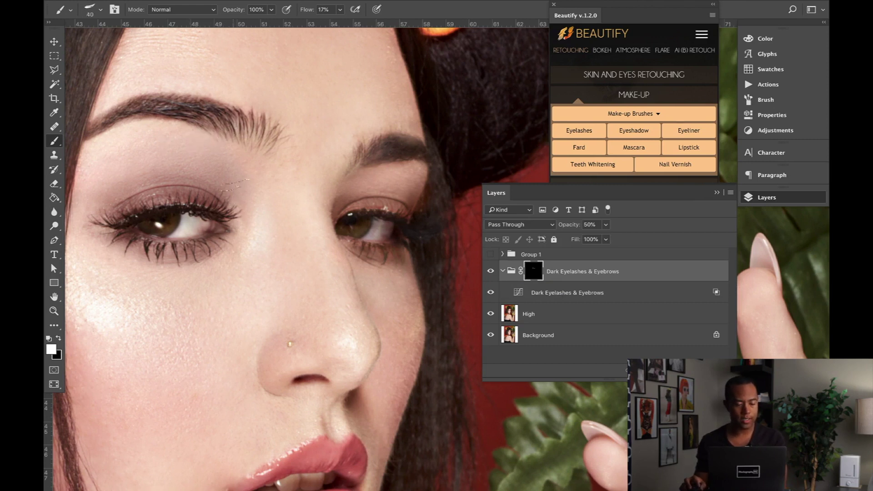
{"action": "key", "text": "bracketright"}
{"action": "key", "text": "bracketright"}
{"action": "key", "text": "bracketright"}
{"action": "key", "text": "bracketright"}
{"action": "key", "text": "bracketright"}
{"action": "key", "text": "bracketright"}
{"action": "key", "text": "bracketright"}
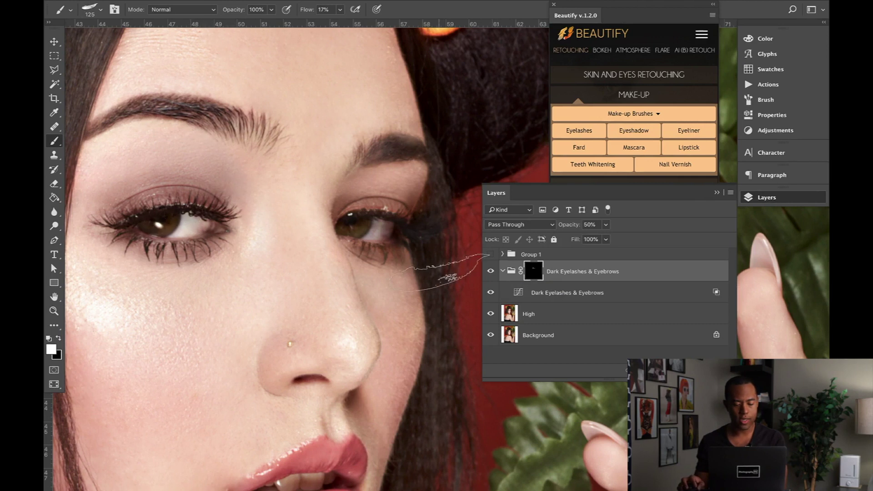
{"action": "left_click", "coordinate": [489, 272]}
{"action": "left_click", "coordinate": [488, 271]}
{"action": "left_click", "coordinate": [489, 271]}
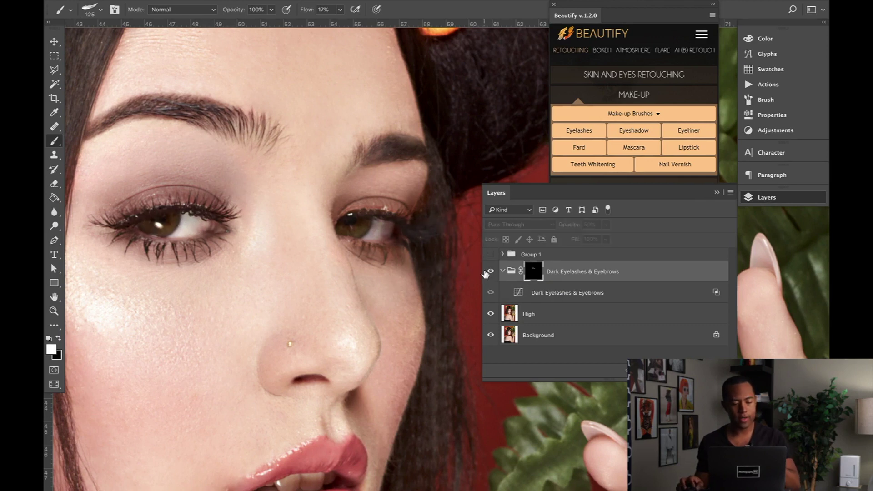
{"action": "left_click", "coordinate": [485, 272]}
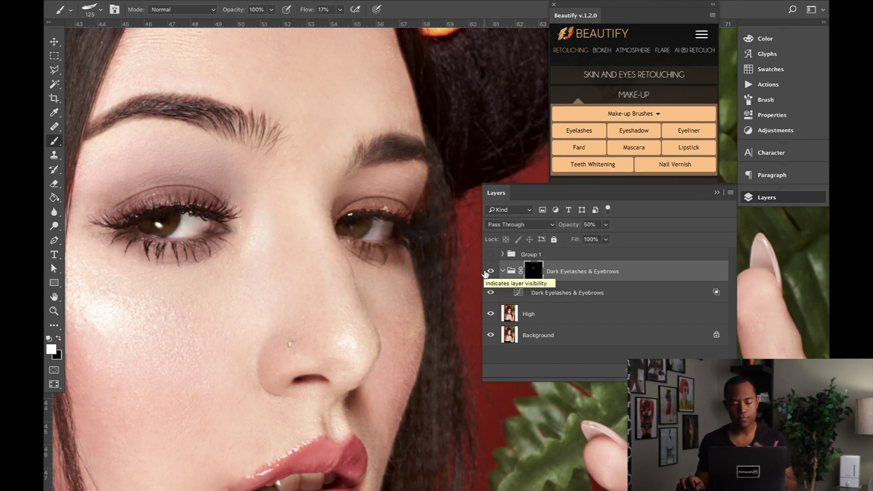
{"action": "left_click", "coordinate": [486, 272]}
{"action": "left_click", "coordinate": [630, 15]}
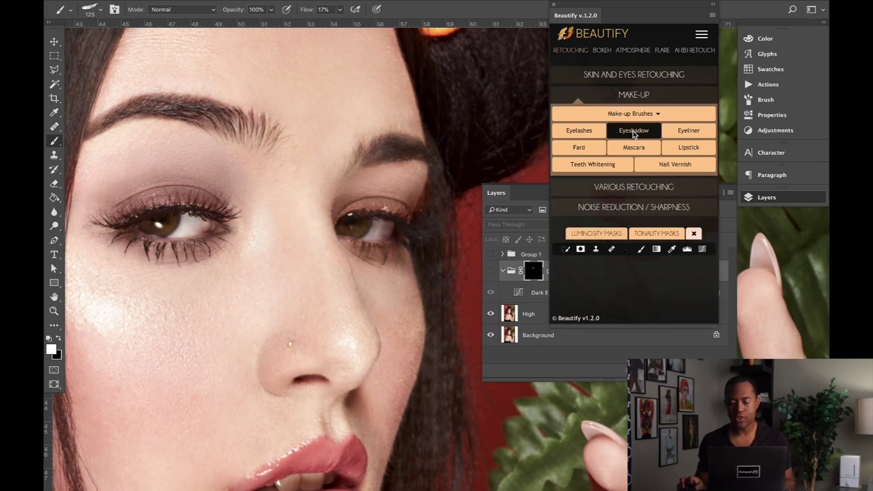
- Add an Eyeshadow layer and a new empty layer, and set the painting colour to red cc0000
{"action": "left_click", "coordinate": [633, 131]}
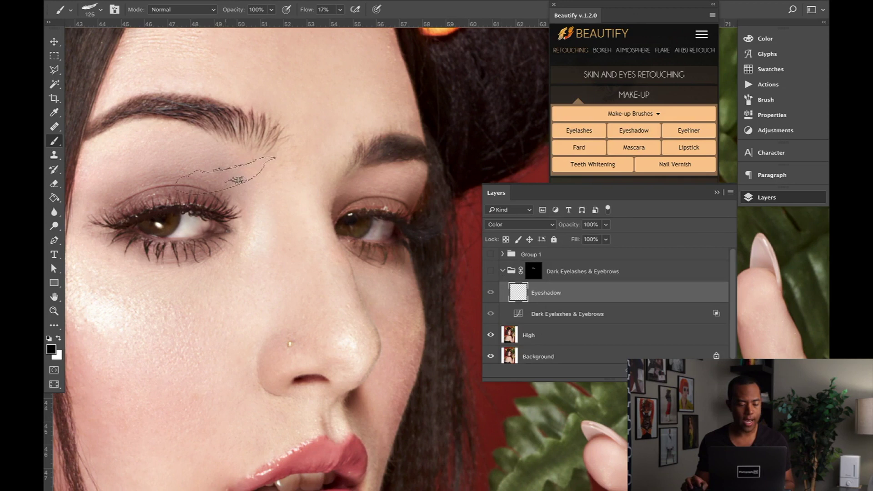
{"action": "scroll", "coordinate": [273, 186], "scroll_direction": "left", "scroll_amount": 5}
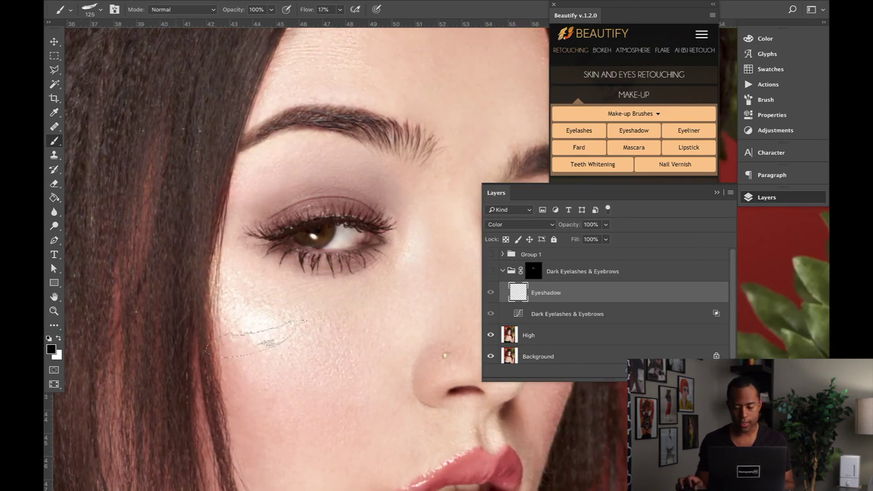
{"action": "key", "text": "ctrl+shift+alt+n"}
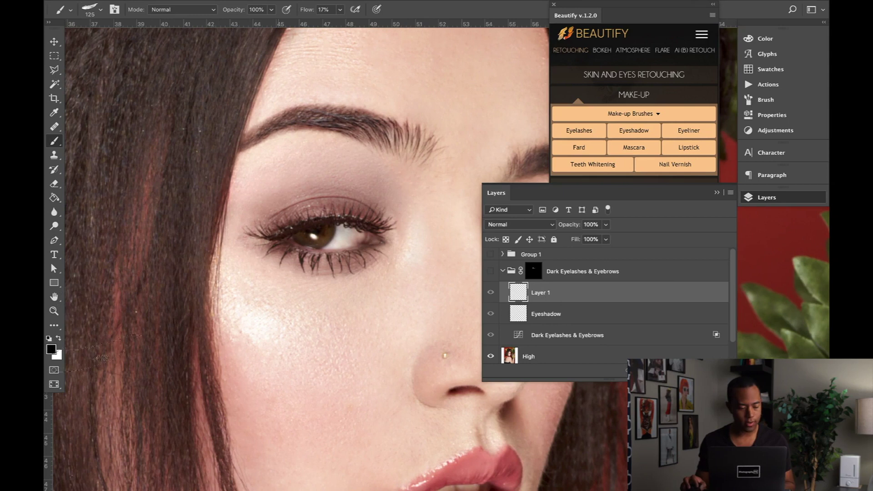
{"action": "left_click", "coordinate": [51, 349]}
{"action": "type", "text": "cc0000"}
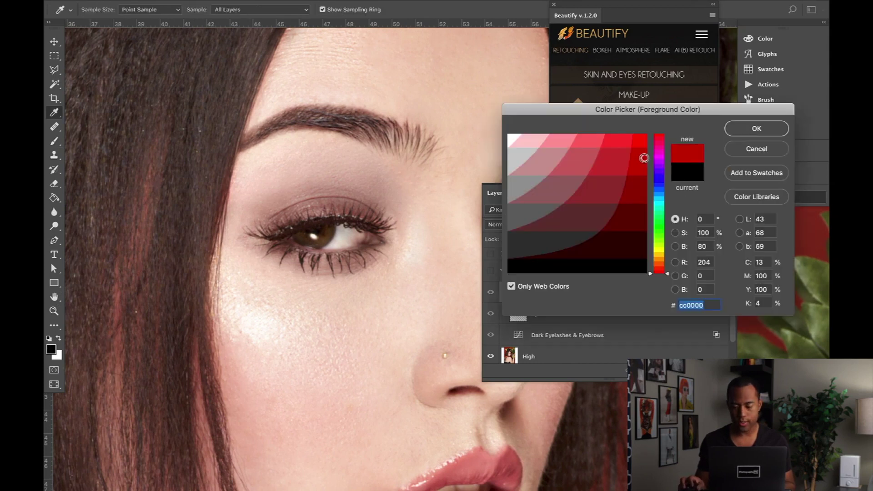
{"action": "left_click", "coordinate": [752, 129]}
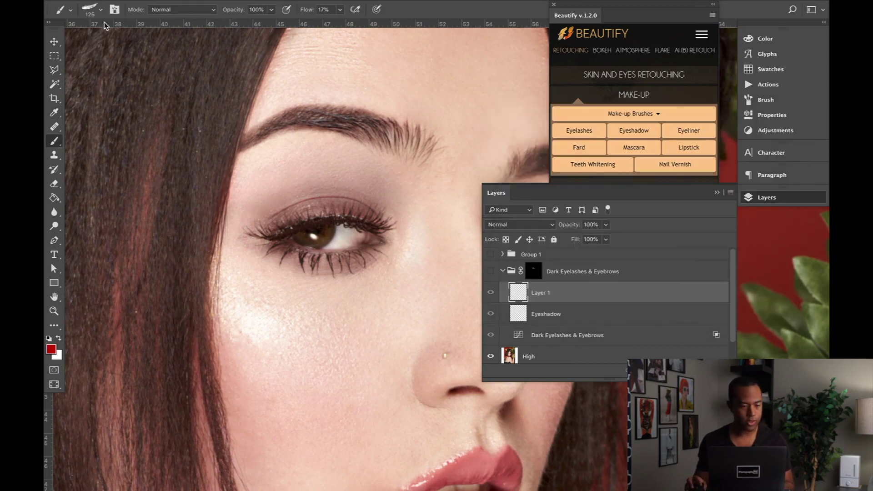
- Switch to a slightly smaller 35 px hard round brush and raise flow to 100%
{"action": "left_click", "coordinate": [92, 13]}
{"action": "left_click", "coordinate": [118, 89]}
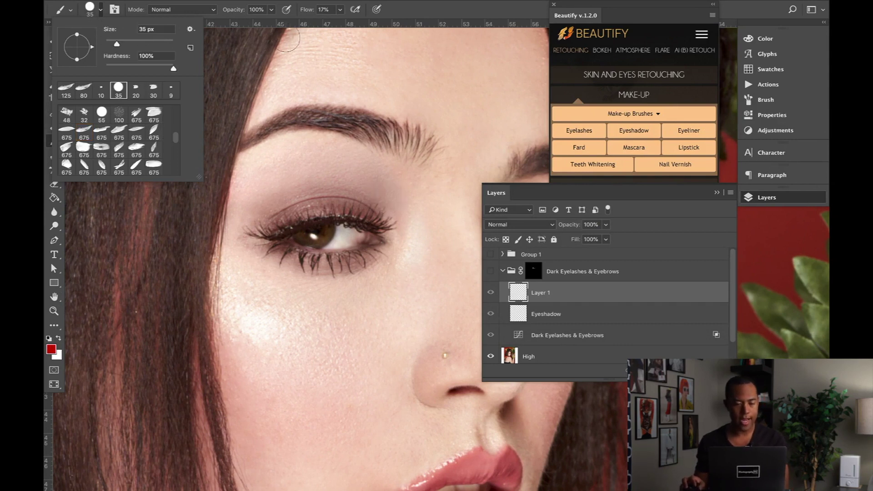
{"action": "left_click", "coordinate": [391, 200]}
{"action": "key", "text": "bracketleft"}
{"action": "key", "text": "bracketleft"}
{"action": "key", "text": "bracketleft"}
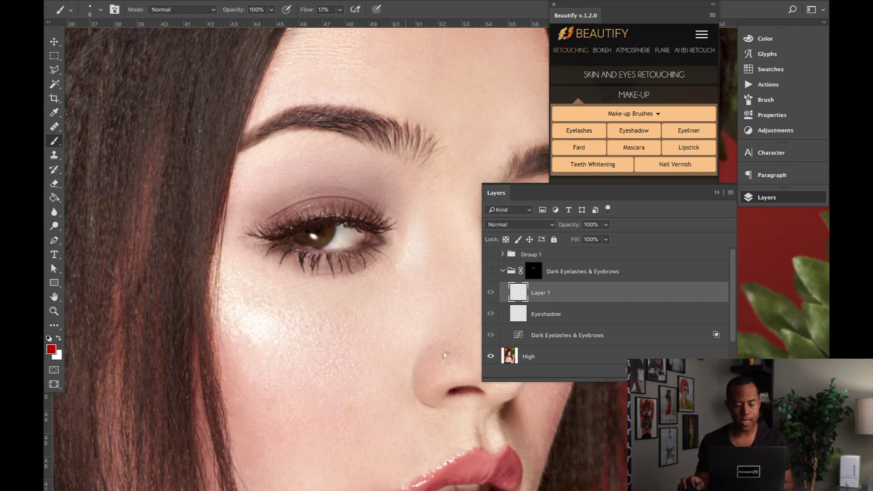
{"action": "left_click", "coordinate": [341, 14]}
{"action": "left_click_drag", "start_coordinate": [335, 28], "coordinate": [390, 28]}
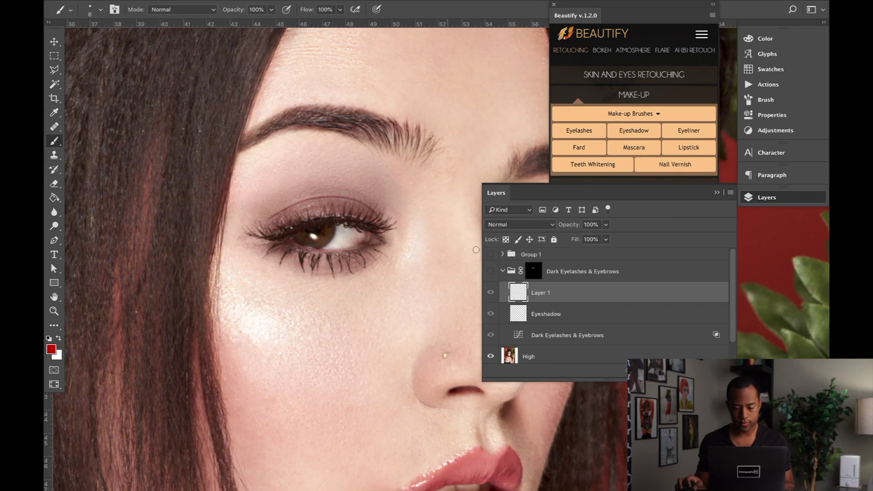
- Collapse and hide the Dark Eyelashes & Eyebrows group, then select the High layer
{"action": "left_click", "coordinate": [491, 271]}
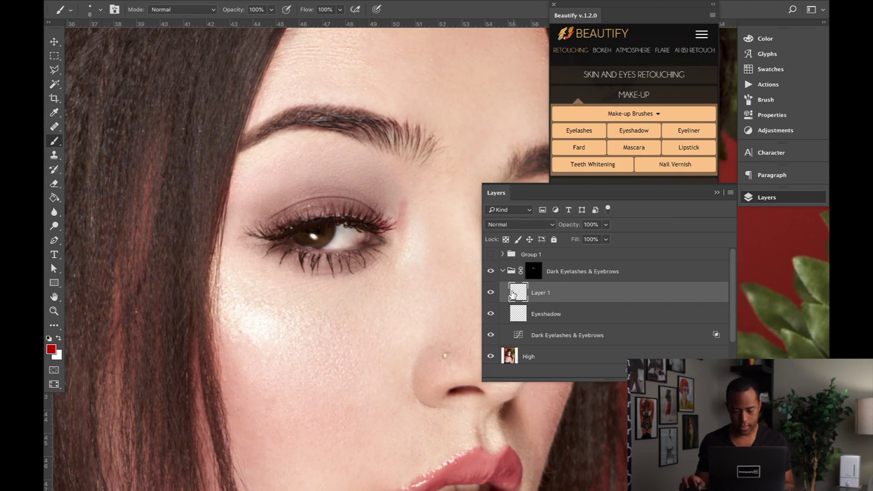
{"action": "left_click", "coordinate": [509, 271]}
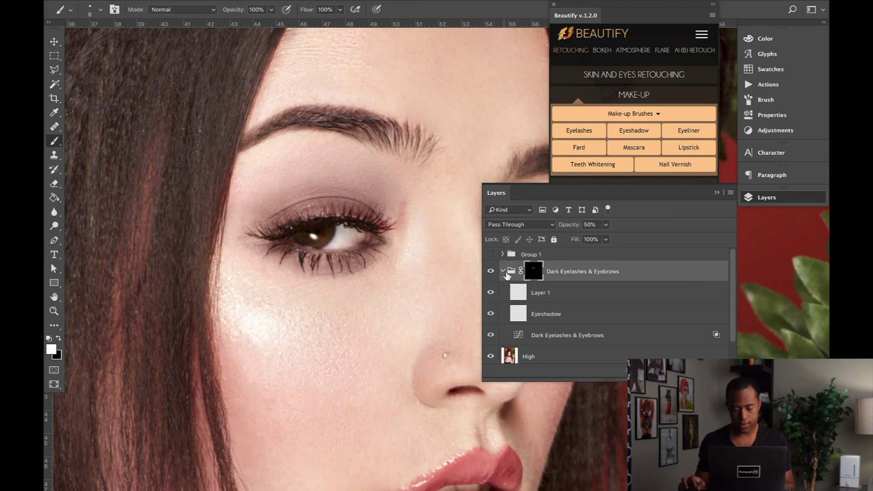
{"action": "left_click", "coordinate": [503, 272]}
{"action": "left_click", "coordinate": [490, 271]}
{"action": "left_click", "coordinate": [532, 293]}
- On a new layer above High, paint a red loop and lash marks around the eye, then hide them
{"action": "key", "text": "ctrl+shift+alt+n"}
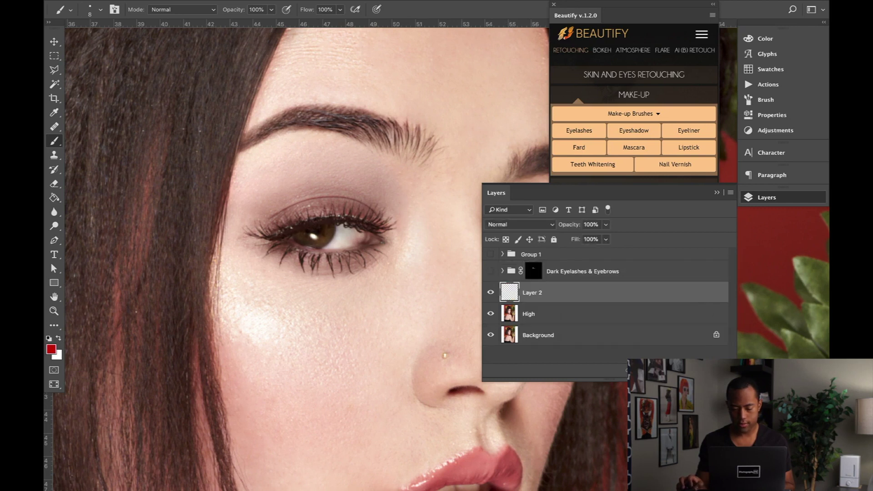
{"action": "mouse_move", "coordinate": [382, 235]}
{"action": "left_mouse_down"}
{"action": "mouse_move", "coordinate": [409, 188]}
{"action": "mouse_move", "coordinate": [328, 161]}
{"action": "mouse_move", "coordinate": [250, 169]}
{"action": "mouse_move", "coordinate": [233, 203]}
{"action": "mouse_move", "coordinate": [245, 237]}
{"action": "mouse_move", "coordinate": [264, 244]}
{"action": "mouse_move", "coordinate": [300, 225]}
{"action": "mouse_move", "coordinate": [353, 222]}
{"action": "mouse_move", "coordinate": [392, 233]}
{"action": "mouse_move", "coordinate": [353, 220]}
{"action": "mouse_move", "coordinate": [274, 223]}
{"action": "mouse_move", "coordinate": [293, 252]}
{"action": "mouse_move", "coordinate": [328, 259]}
{"action": "mouse_move", "coordinate": [360, 255]}
{"action": "mouse_move", "coordinate": [393, 234]}
{"action": "mouse_move", "coordinate": [400, 270]}
{"action": "mouse_move", "coordinate": [320, 285]}
{"action": "mouse_move", "coordinate": [280, 281]}
{"action": "mouse_move", "coordinate": [247, 262]}
{"action": "mouse_move", "coordinate": [240, 242]}
{"action": "mouse_move", "coordinate": [250, 258]}
{"action": "left_mouse_up"}
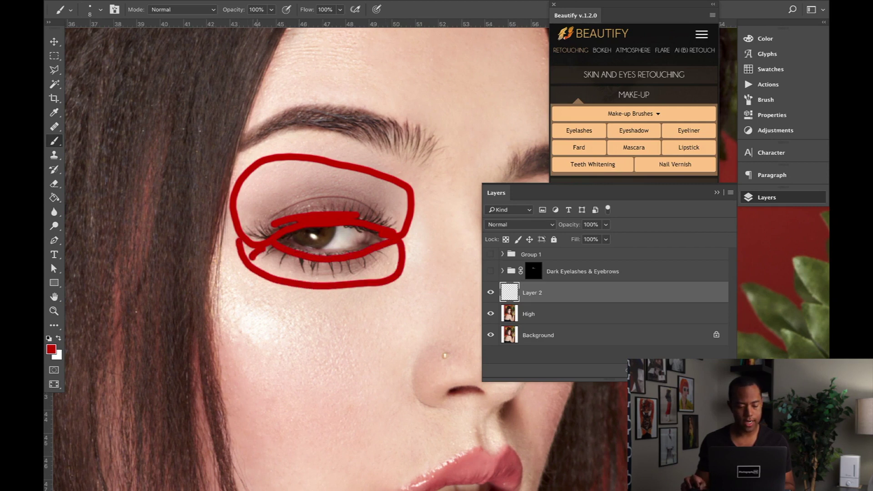
{"action": "left_click_drag", "start_coordinate": [341, 262], "coordinate": [354, 277]}
{"action": "left_click", "coordinate": [392, 265]}
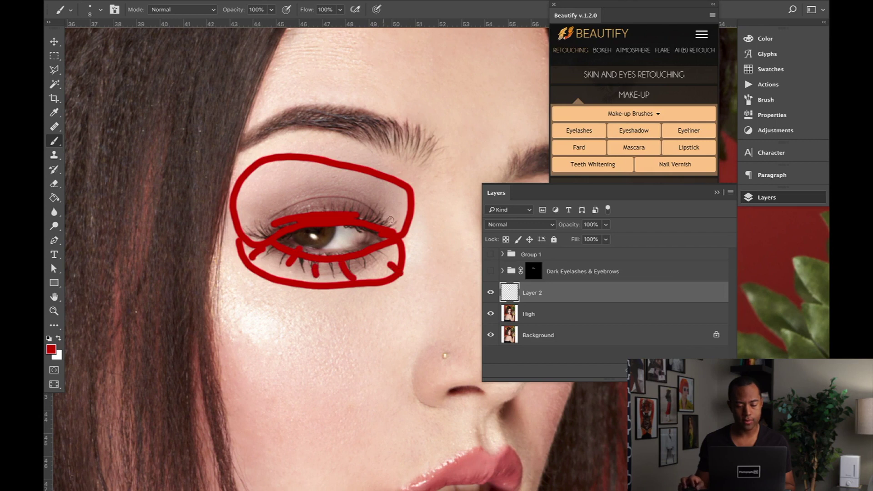
{"action": "left_click_drag", "start_coordinate": [393, 215], "coordinate": [399, 195]}
{"action": "left_click_drag", "start_coordinate": [336, 209], "coordinate": [342, 184]}
{"action": "left_click_drag", "start_coordinate": [303, 201], "coordinate": [290, 180]}
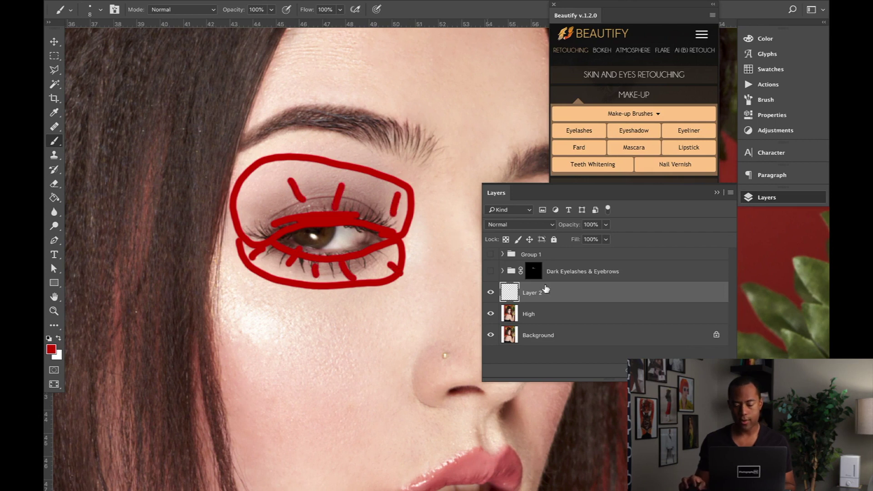
{"action": "left_click", "coordinate": [491, 292]}
- Expand Group 1 and view its example Eyeshadow layer on its own
{"action": "left_click", "coordinate": [491, 255]}
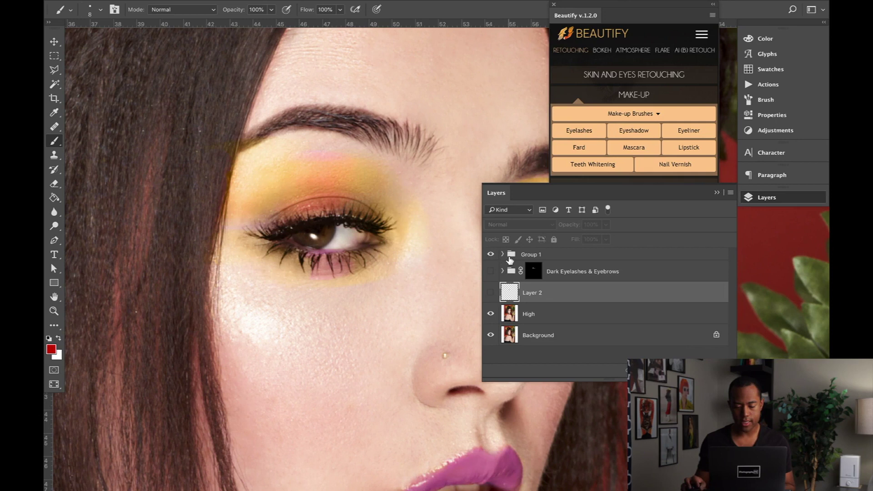
{"action": "left_click", "coordinate": [503, 255]}
{"action": "scroll", "coordinate": [526, 316], "scroll_direction": "down", "scroll_amount": 2}
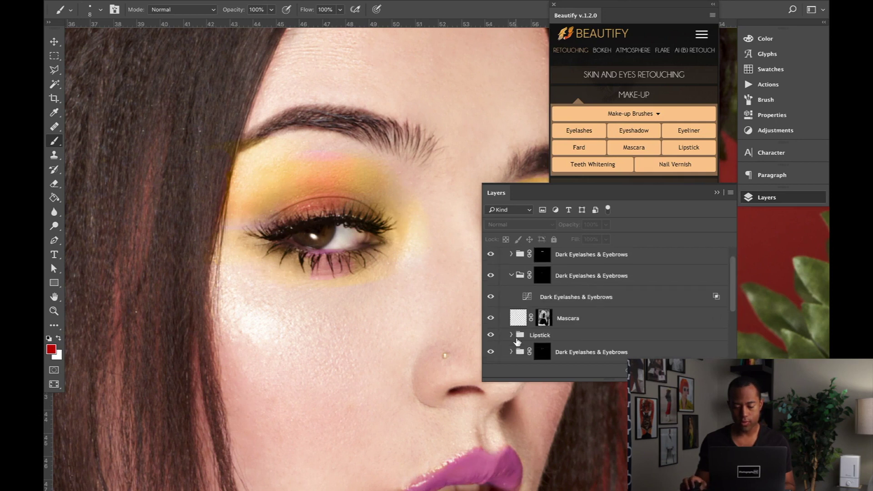
{"action": "scroll", "coordinate": [517, 342], "scroll_direction": "down", "scroll_amount": 2}
{"action": "right_click", "coordinate": [492, 337]}
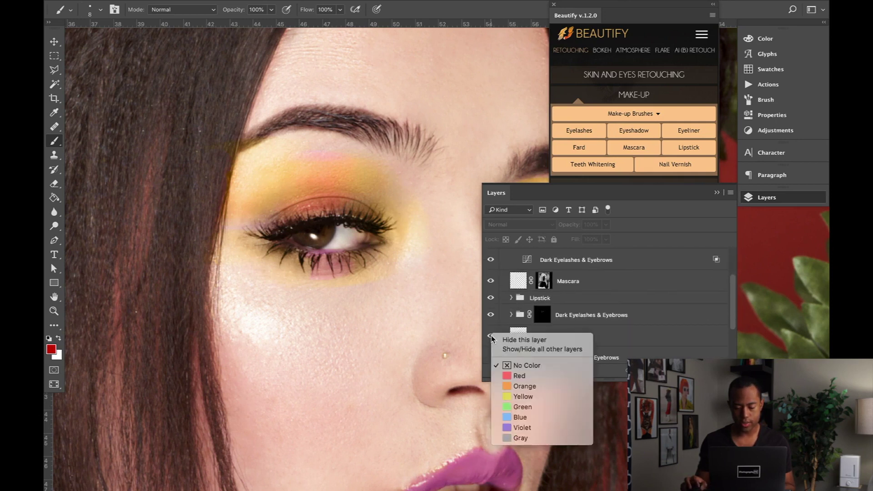
{"action": "left_click", "coordinate": [511, 351]}
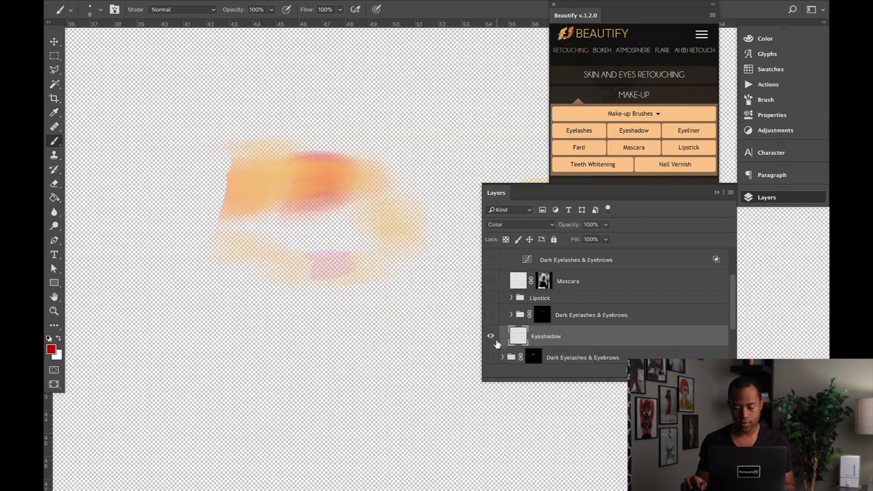
{"action": "left_click", "coordinate": [490, 336]}
{"action": "left_click", "coordinate": [490, 336]}
- Show the High photo beneath and compare the face with and without eyeshadow
{"action": "scroll", "coordinate": [525, 336], "scroll_direction": "down", "scroll_amount": 1}
{"action": "scroll", "coordinate": [526, 336], "scroll_direction": "down", "scroll_amount": 2}
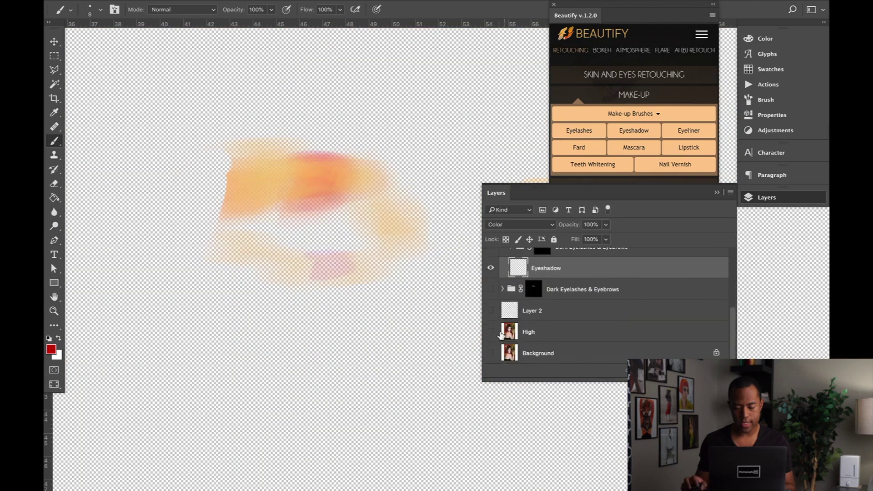
{"action": "left_click", "coordinate": [491, 332]}
{"action": "left_click", "coordinate": [491, 270]}
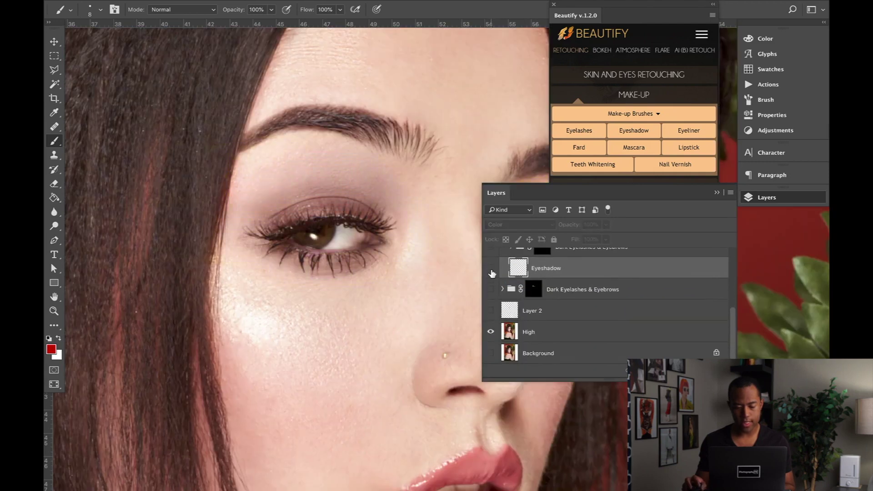
{"action": "left_click", "coordinate": [491, 271]}
{"action": "left_click", "coordinate": [491, 270]}
{"action": "left_click", "coordinate": [491, 270]}
{"action": "left_click", "coordinate": [491, 271]}
{"action": "left_click", "coordinate": [491, 271]}
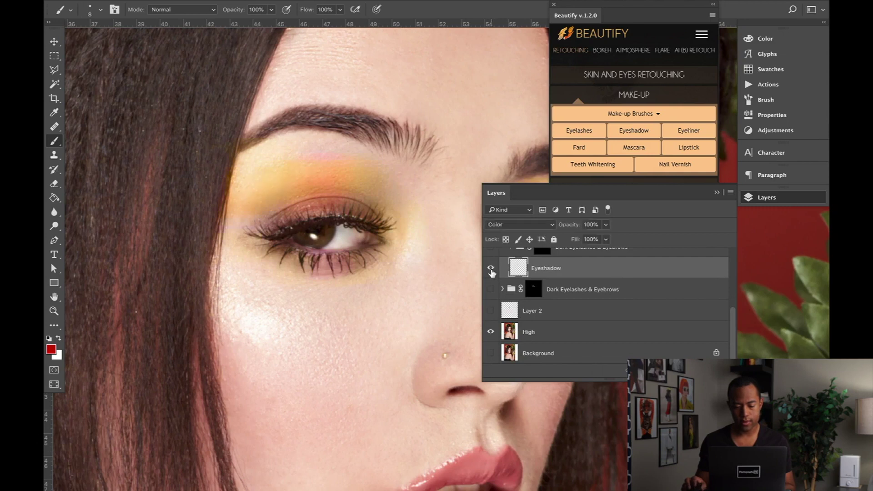
{"action": "scroll", "coordinate": [493, 283], "scroll_direction": "up", "scroll_amount": 5}
- Collapse and hide Group 1, then delete Layer 2 with its red guide marks
{"action": "left_click", "coordinate": [503, 255]}
{"action": "left_click", "coordinate": [491, 254]}
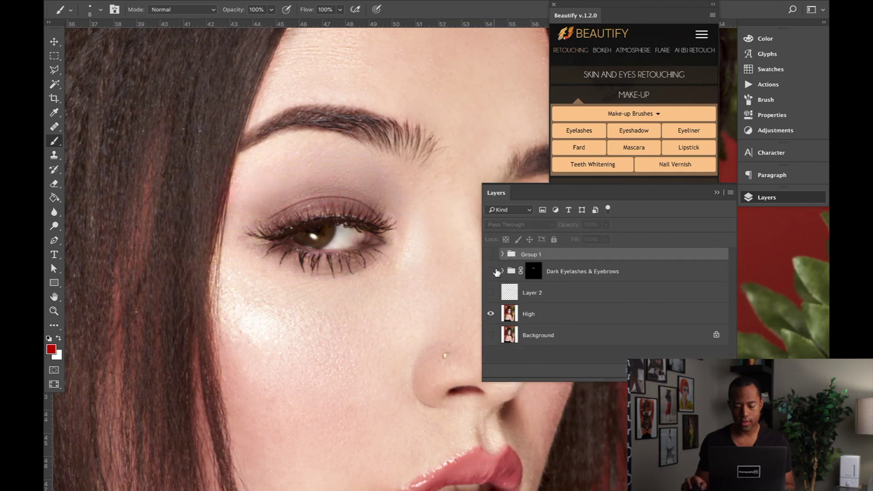
{"action": "left_click", "coordinate": [491, 294]}
{"action": "left_click", "coordinate": [540, 294]}
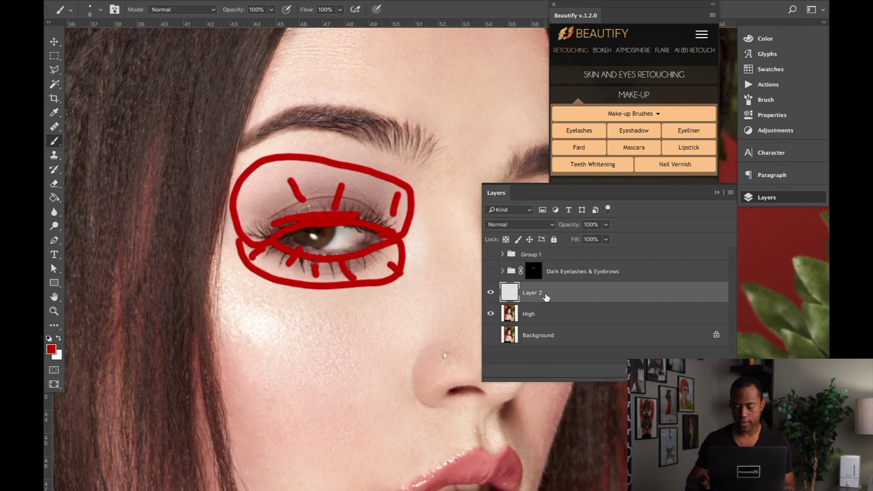
{"action": "key", "text": "Delete"}
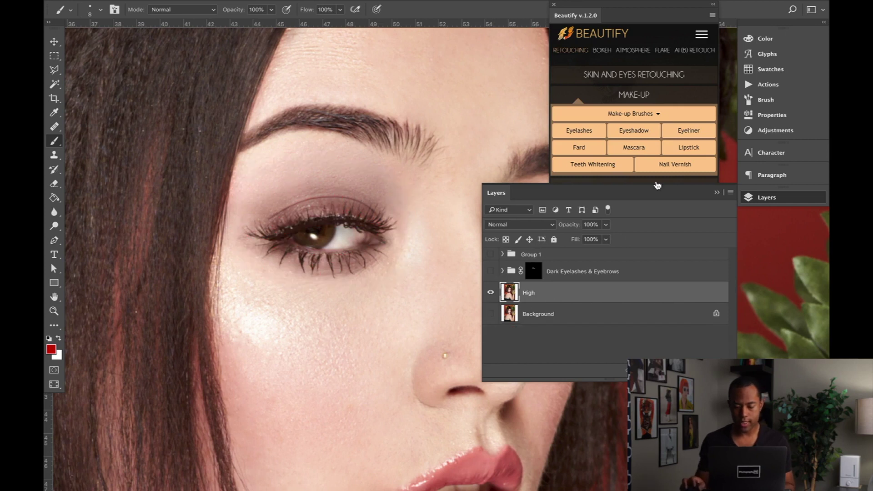
- Add a Beautify Eyeshadow layer and paint red across the upper eyelid at 14% flow, brush 40
{"action": "left_click", "coordinate": [628, 132]}
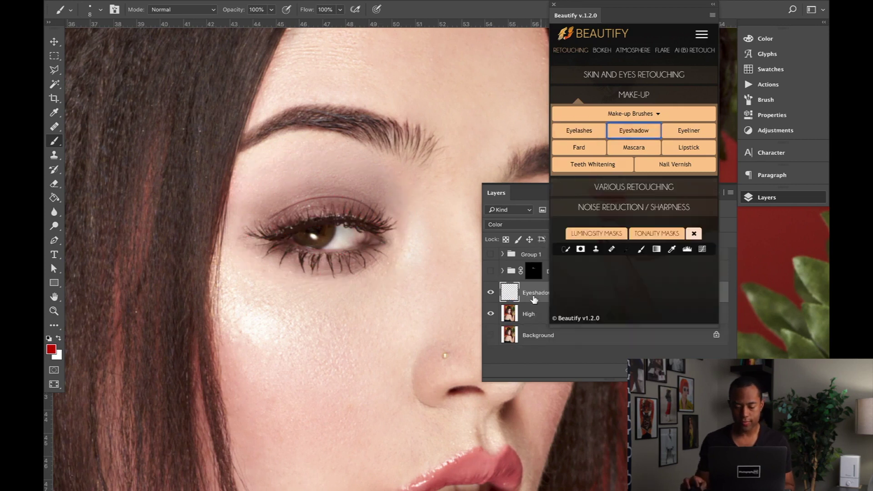
{"action": "left_click", "coordinate": [51, 348]}
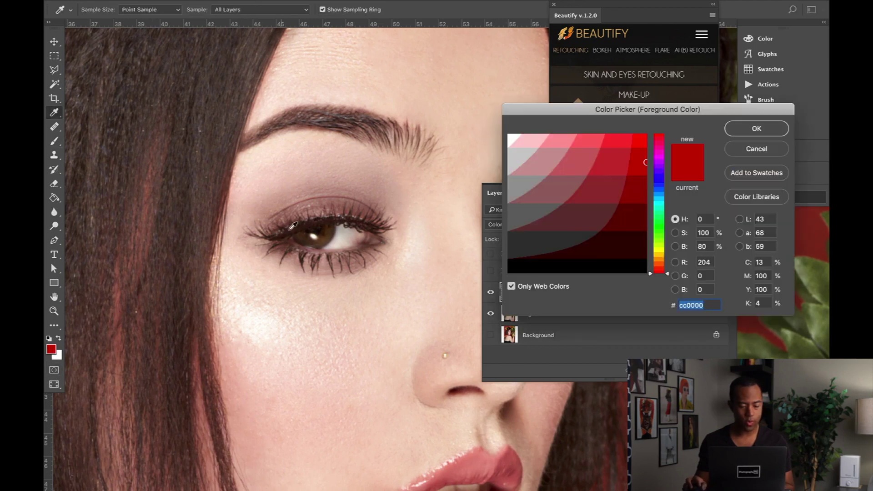
{"action": "left_click", "coordinate": [756, 128]}
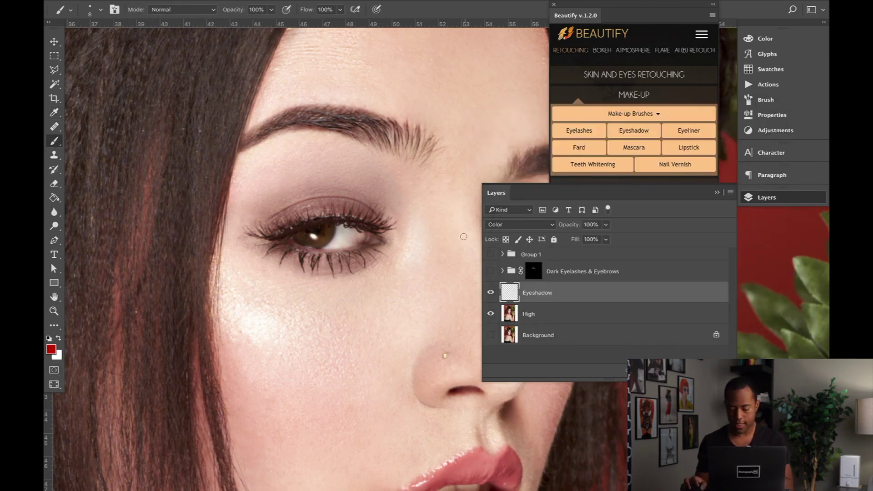
{"action": "key", "text": "bracketright"}
{"action": "key", "text": "bracketright"}
{"action": "key", "text": "bracketright"}
{"action": "key", "text": "bracketright"}
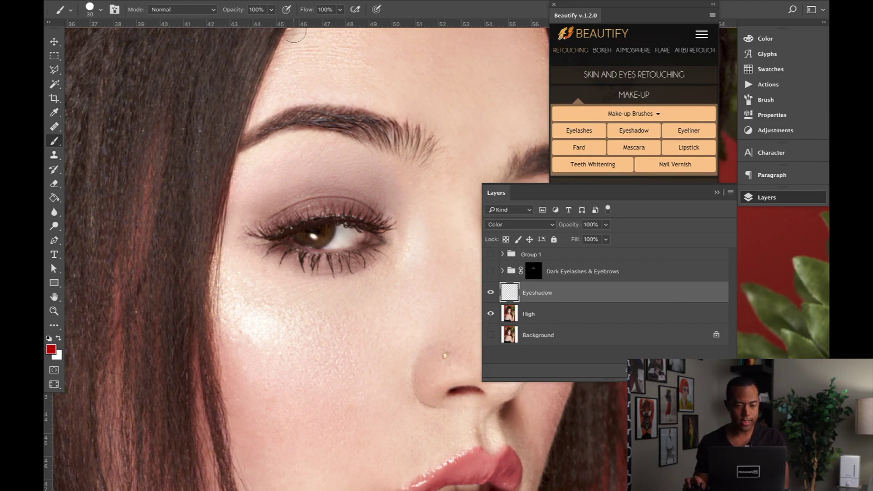
{"action": "left_click_drag", "start_coordinate": [342, 10], "coordinate": [298, 25]}
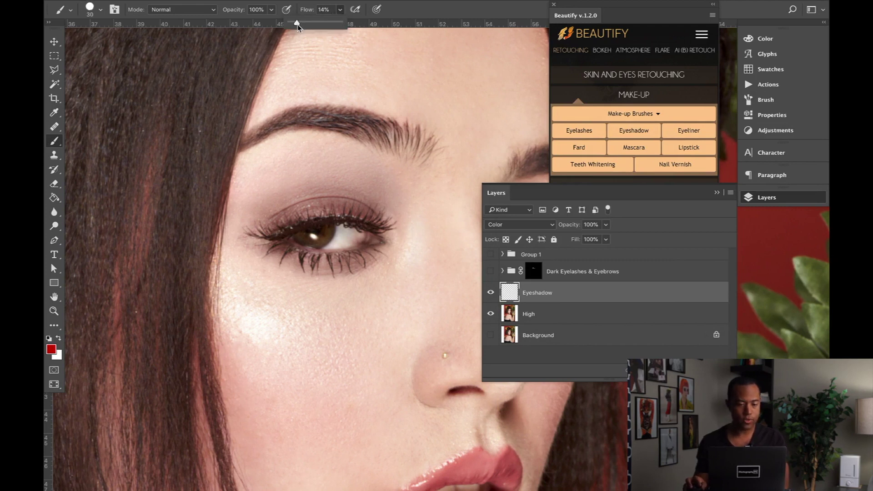
{"action": "key", "text": "bracketright"}
{"action": "mouse_move", "coordinate": [386, 218]}
{"action": "left_mouse_down"}
{"action": "mouse_move", "coordinate": [332, 172]}
{"action": "mouse_move", "coordinate": [364, 171]}
{"action": "left_mouse_up"}
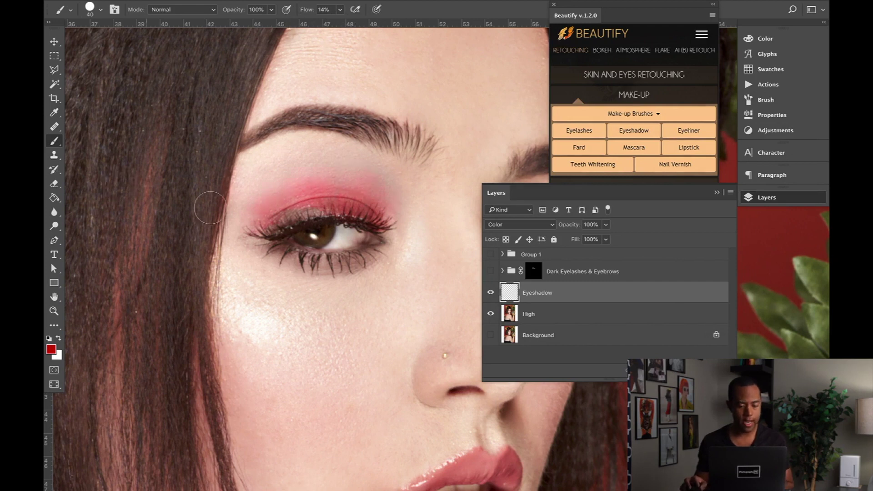
- Paint cyan 33cccc shadow over the lid at 10% flow, then delete the test Eyeshadow layer
{"action": "left_click", "coordinate": [51, 349]}
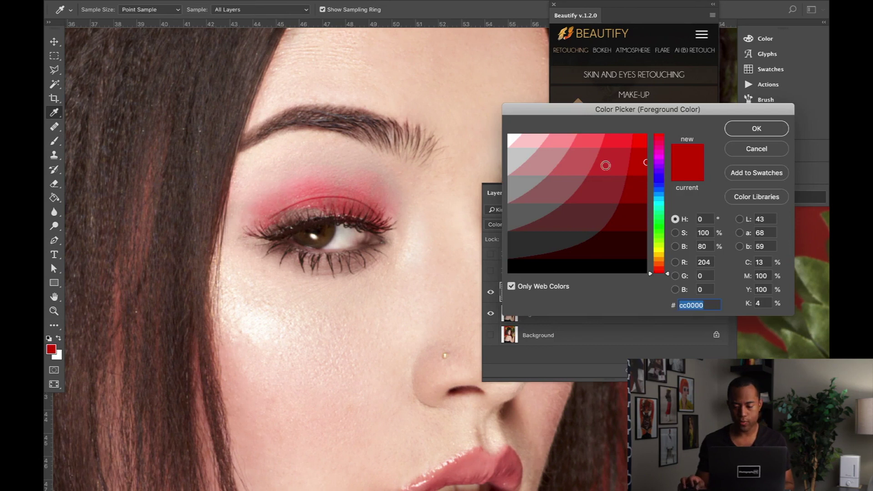
{"action": "left_click", "coordinate": [661, 202]}
{"action": "left_click", "coordinate": [617, 155]}
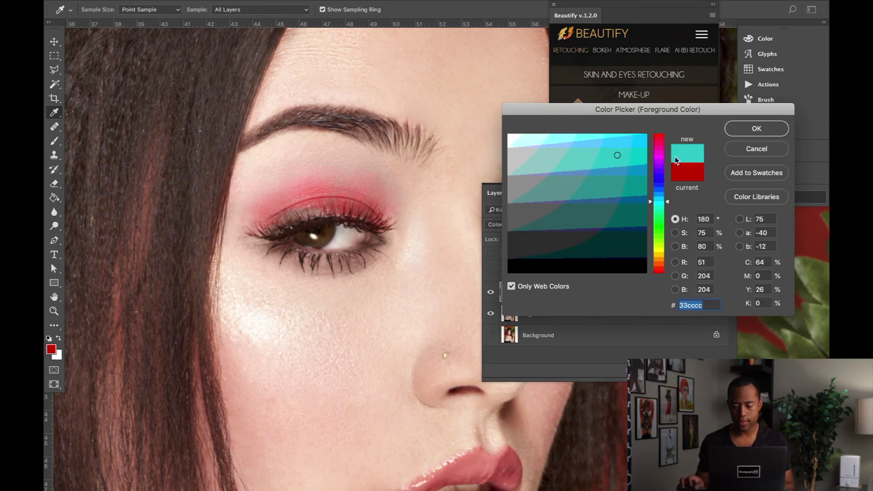
{"action": "left_click", "coordinate": [747, 131]}
{"action": "left_click", "coordinate": [339, 11]}
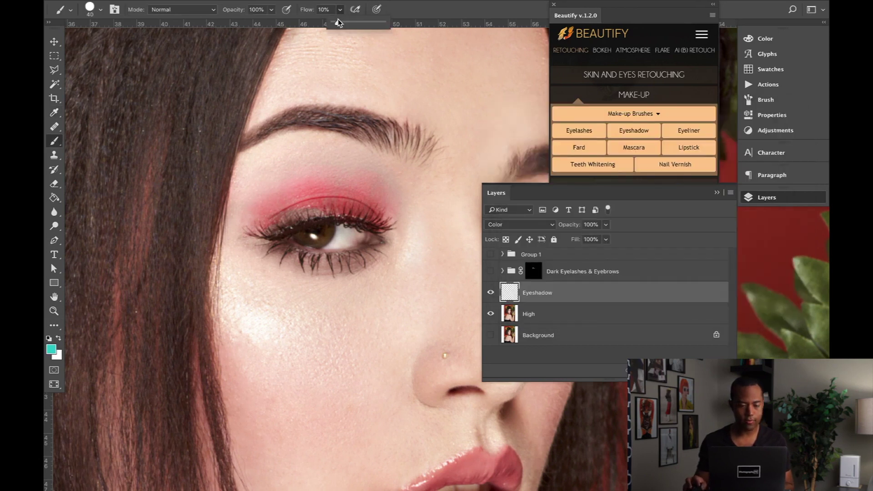
{"action": "left_click", "coordinate": [359, 183]}
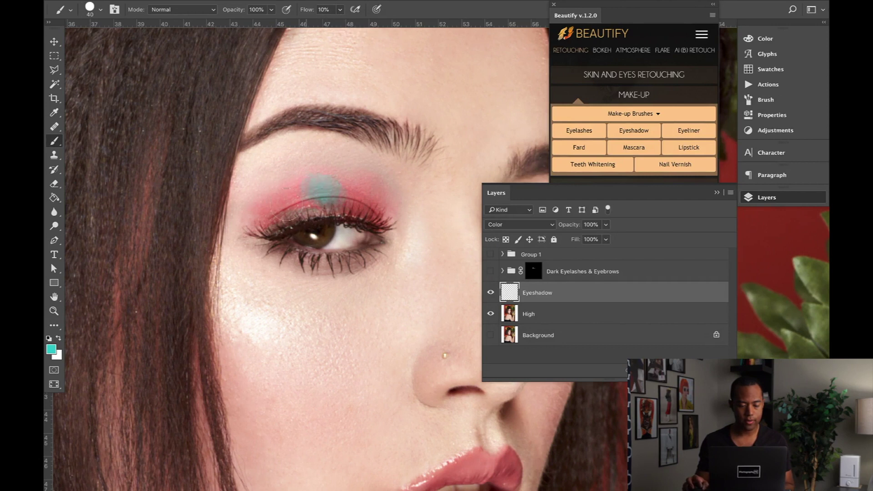
{"action": "left_click_drag", "start_coordinate": [286, 207], "coordinate": [355, 202]}
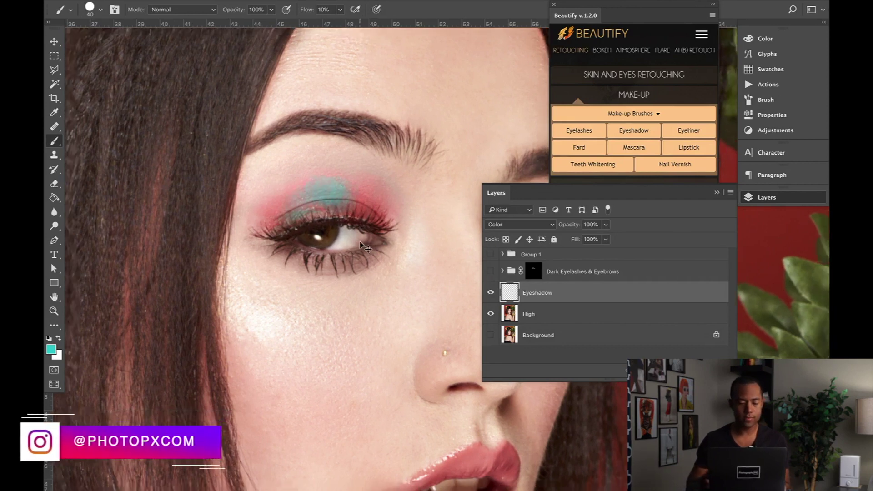
{"action": "key", "text": "ctrl+minus"}
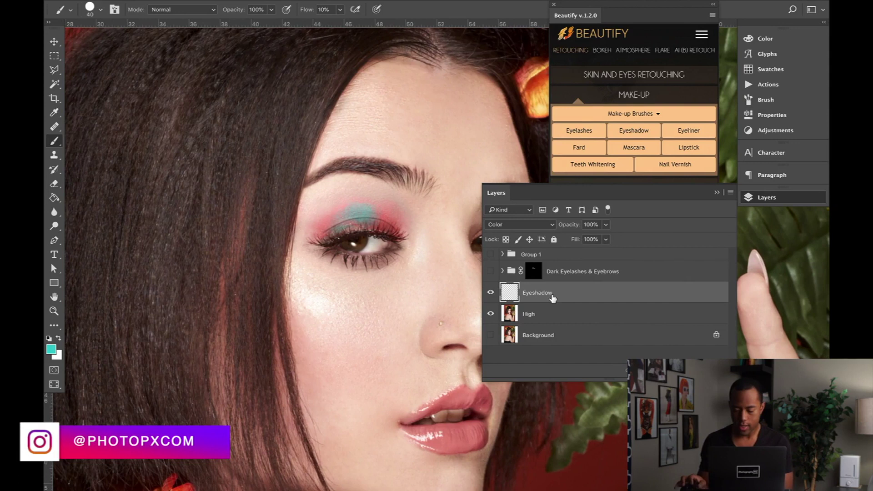
{"action": "key", "text": "Delete"}
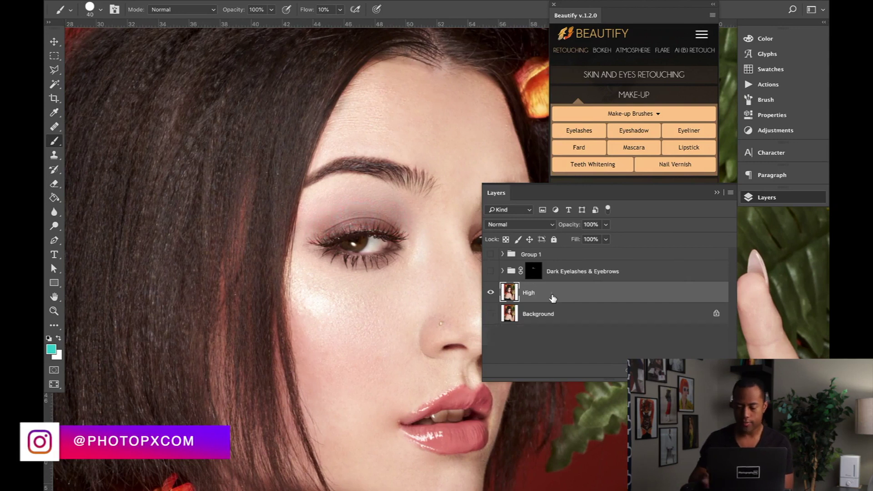
- Add Beautify's Eyeliner group and select its Draw layer for painting
{"action": "left_click", "coordinate": [685, 132]}
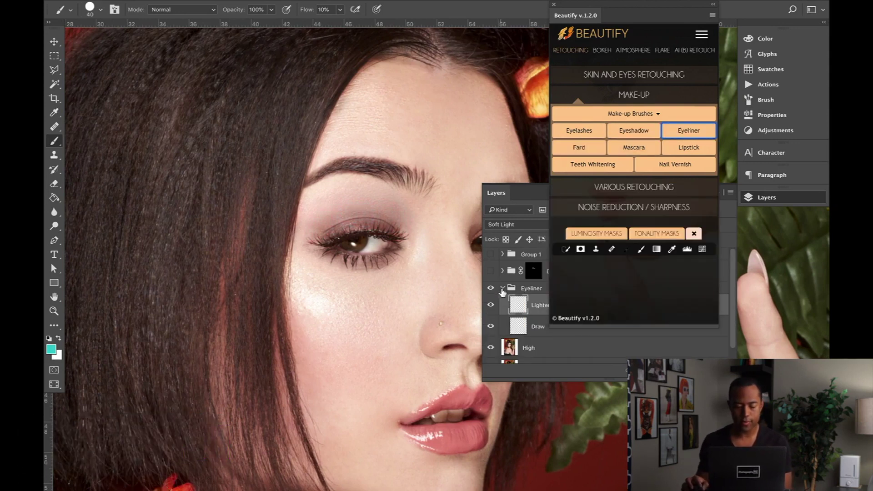
{"action": "left_click", "coordinate": [503, 289]}
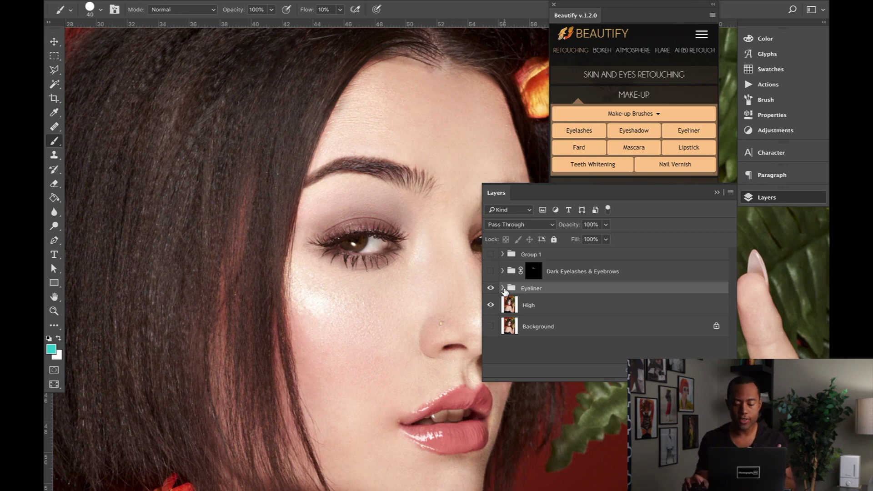
{"action": "left_click", "coordinate": [502, 288]}
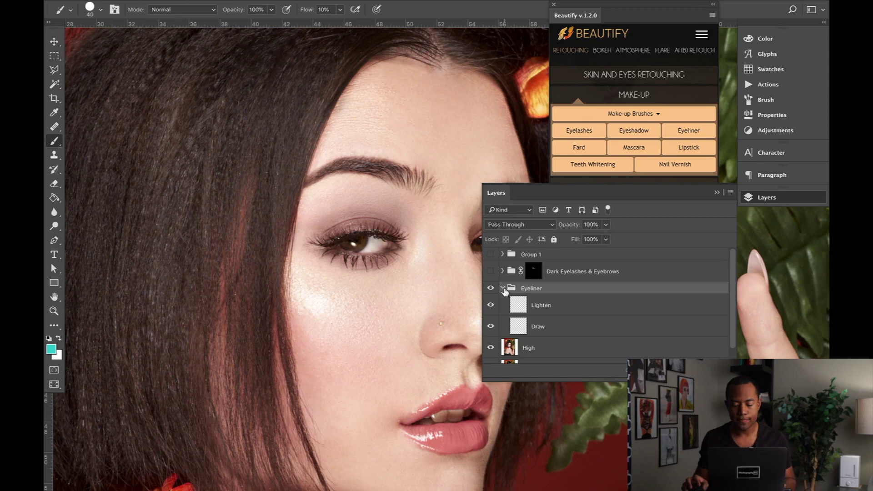
{"action": "left_click", "coordinate": [520, 327]}
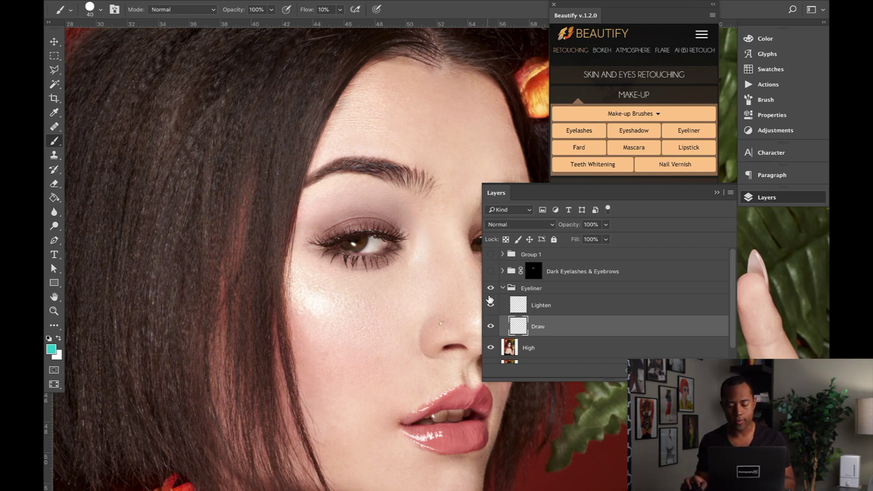
- Paint black liner at 10% flow with a size-10 brush along the upper lash line
{"action": "key", "text": "bracketleft"}
{"action": "key", "text": "bracketleft"}
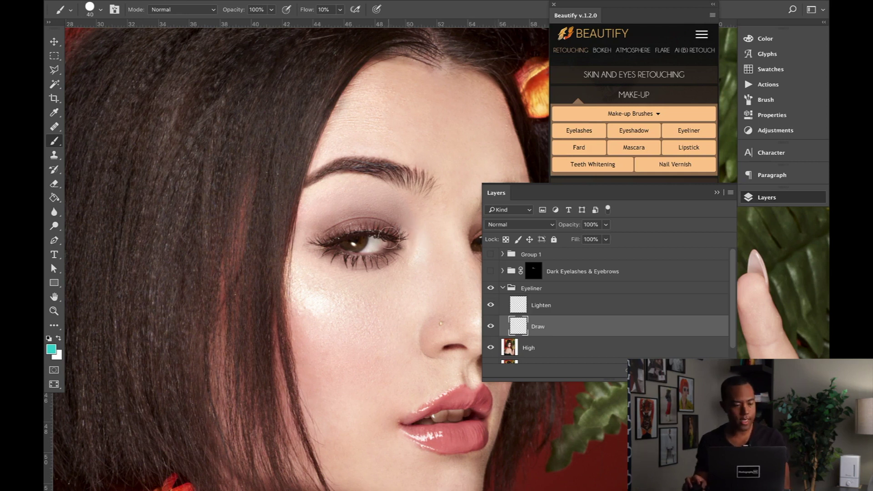
{"action": "left_click", "coordinate": [48, 339]}
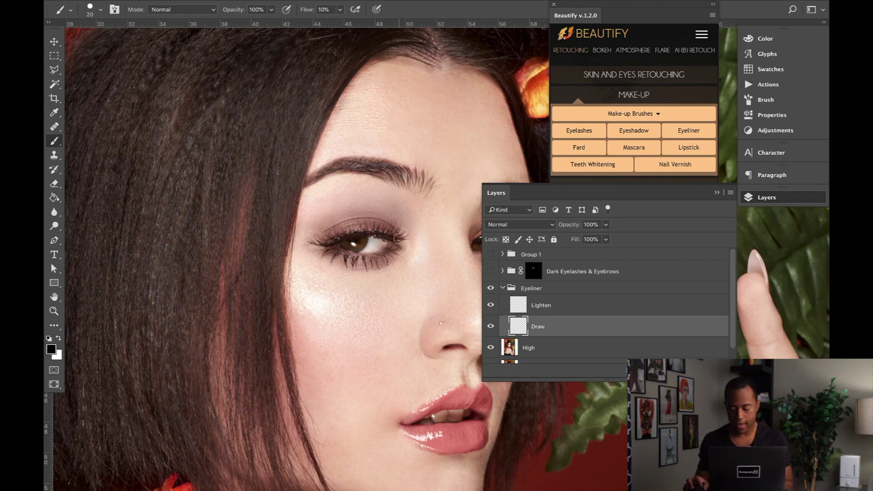
{"action": "key", "text": "bracketleft"}
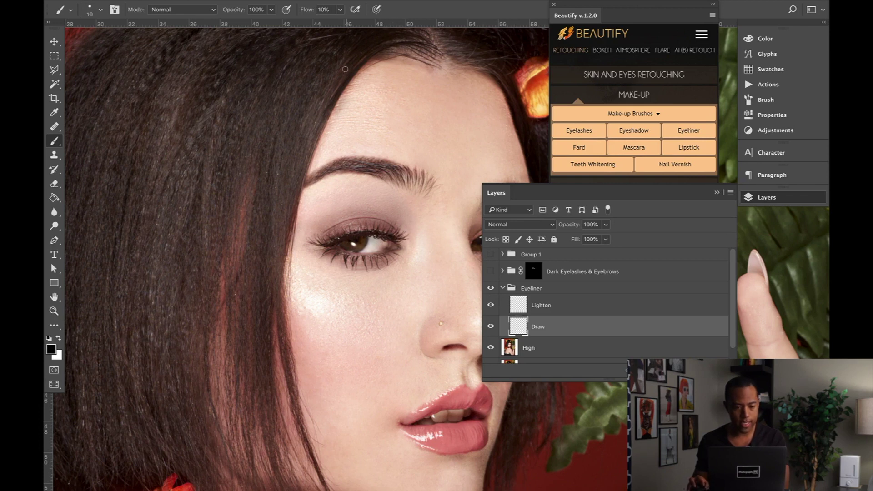
{"action": "left_click", "coordinate": [340, 10]}
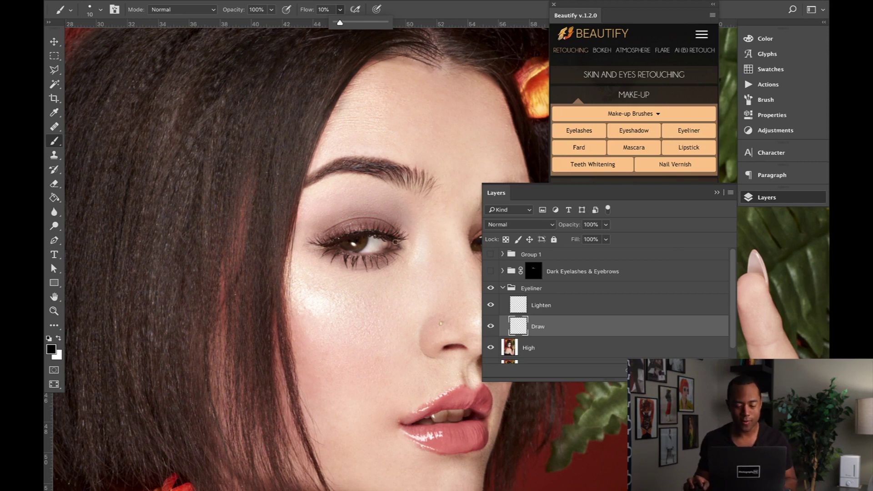
{"action": "left_click", "coordinate": [385, 238]}
{"action": "left_click_drag", "start_coordinate": [361, 234], "coordinate": [323, 246]}
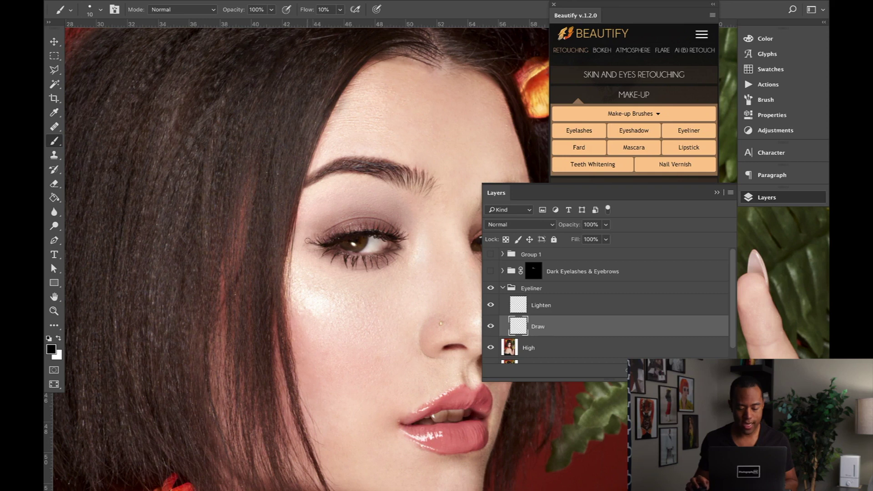
{"action": "key", "text": "bracketleft"}
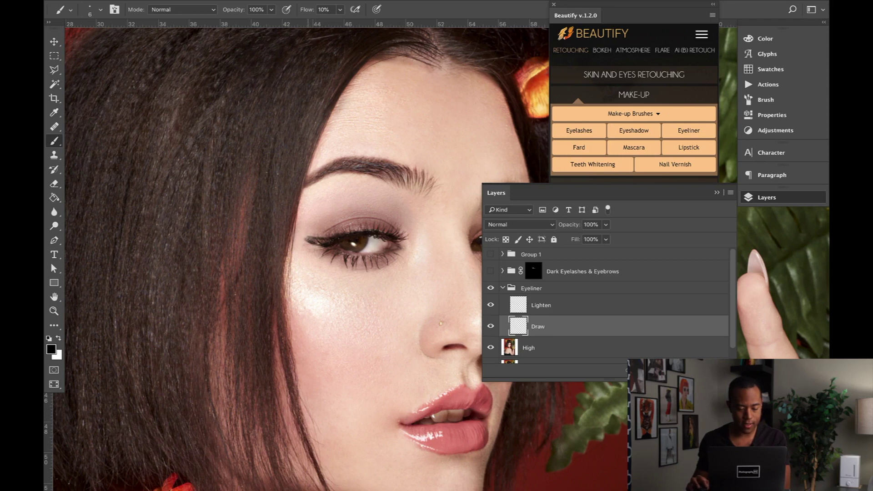
{"action": "left_click_drag", "start_coordinate": [330, 240], "coordinate": [317, 243]}
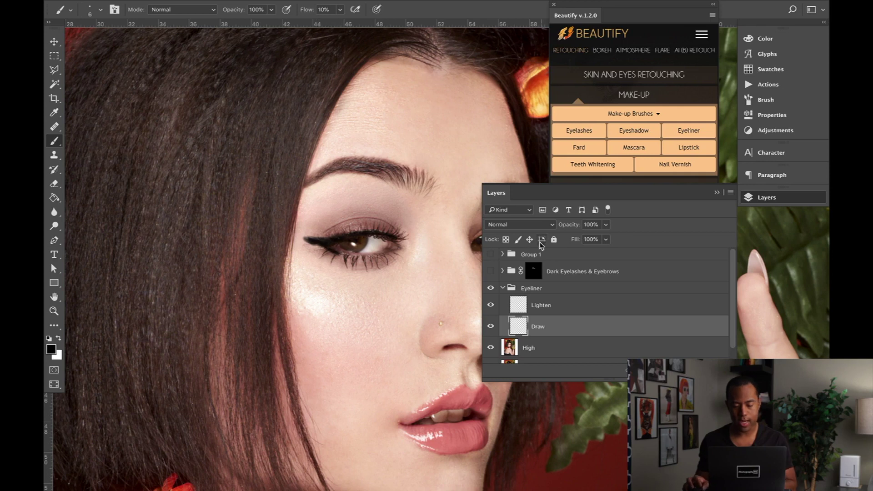
- Toggle the Eyeliner group on and off to compare, leave it visible, and collapse it
{"action": "scroll", "coordinate": [320, 244], "scroll_direction": "right", "scroll_amount": 2}
{"action": "left_click", "coordinate": [490, 288]}
{"action": "left_click", "coordinate": [491, 290]}
{"action": "left_click", "coordinate": [491, 290]}
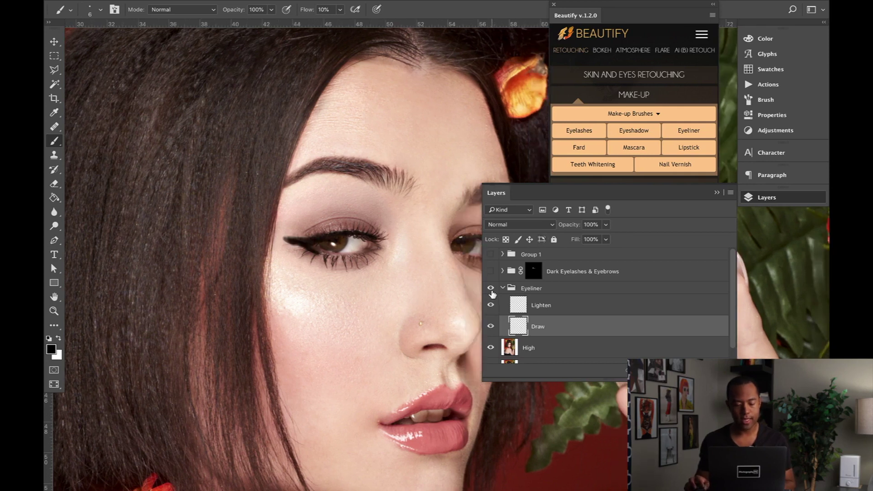
{"action": "left_click", "coordinate": [491, 290]}
{"action": "left_click", "coordinate": [491, 290]}
{"action": "left_click", "coordinate": [491, 291]}
{"action": "left_click", "coordinate": [491, 290]}
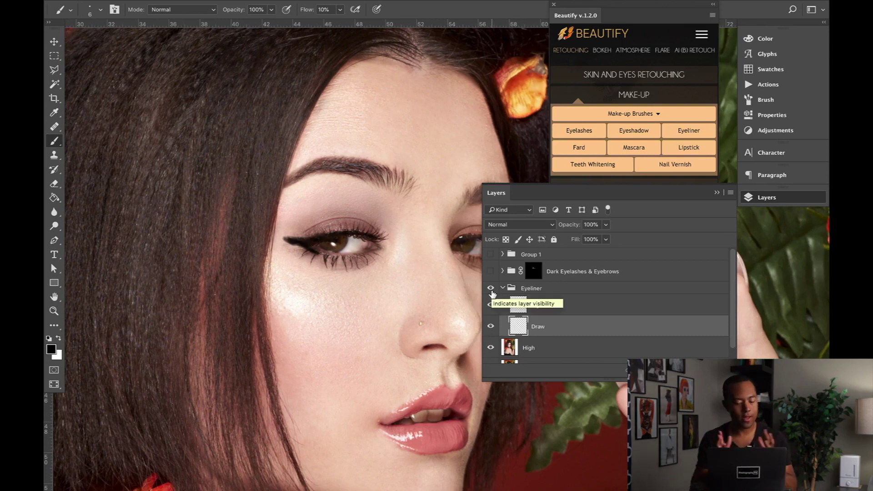
{"action": "left_click", "coordinate": [491, 290]}
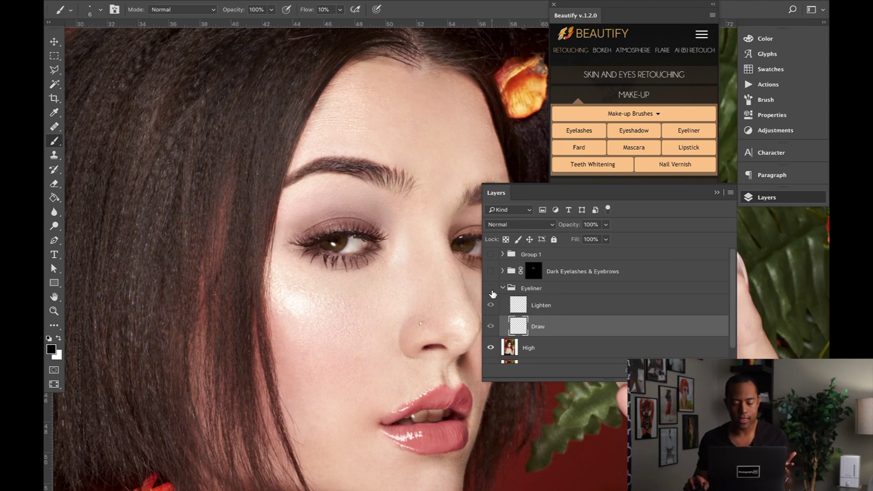
{"action": "left_click", "coordinate": [502, 291]}
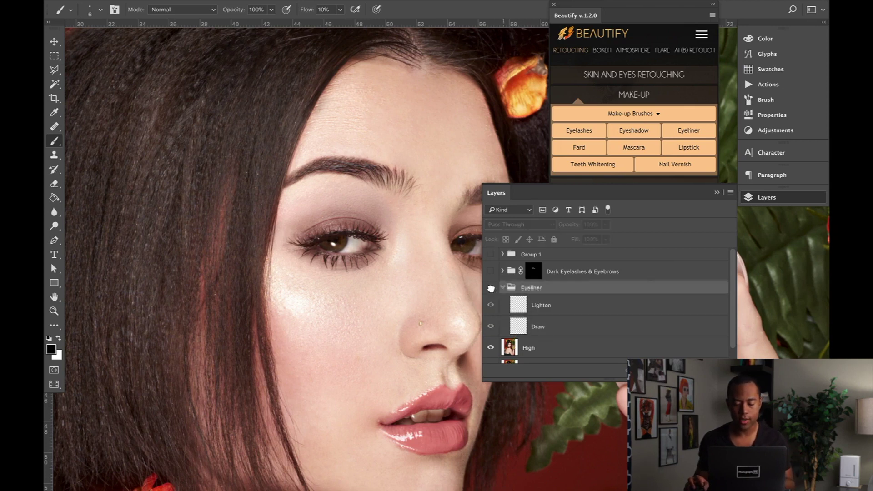
{"action": "left_click", "coordinate": [491, 290]}
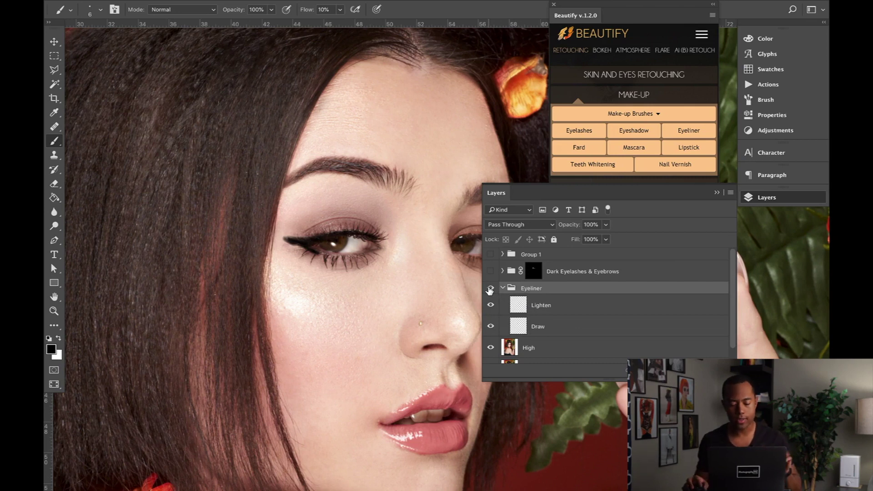
{"action": "left_click", "coordinate": [503, 289]}
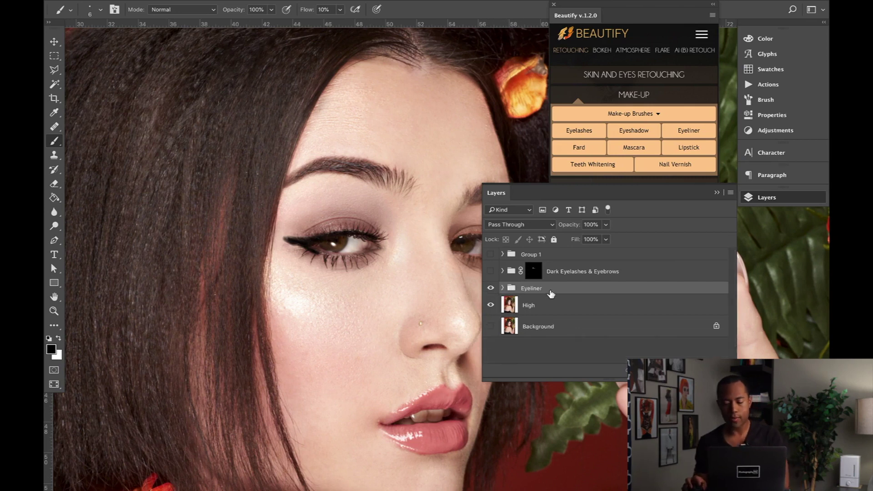
- Delete the Eyeliner group, run Beautify Mascara, and reshape the Mascara Mask with Curves points
{"action": "key", "text": "Delete"}
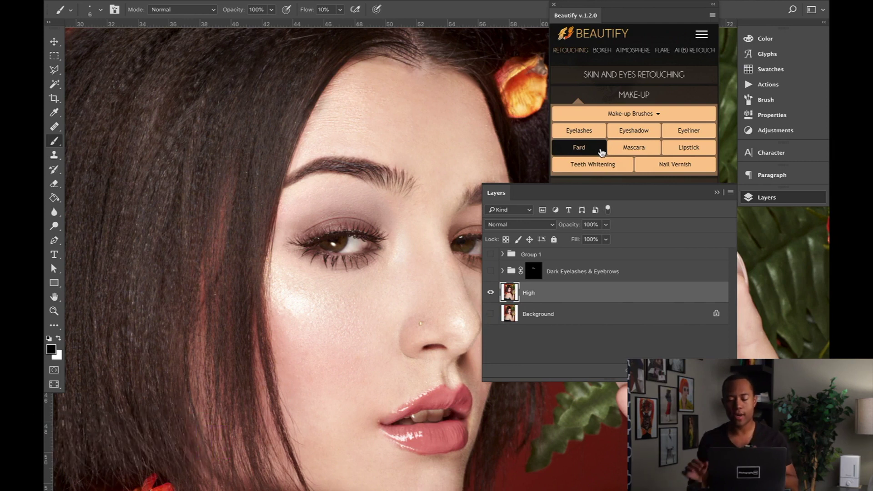
{"action": "left_click", "coordinate": [648, 151]}
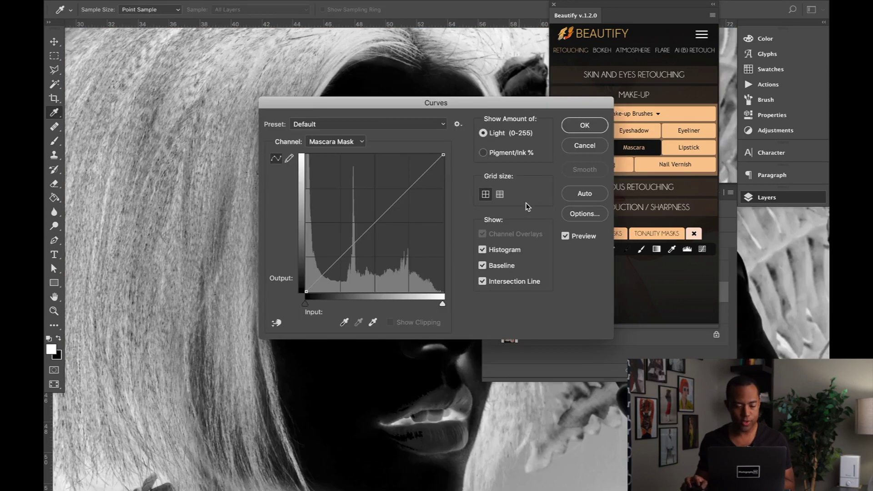
{"action": "left_click", "coordinate": [368, 225]}
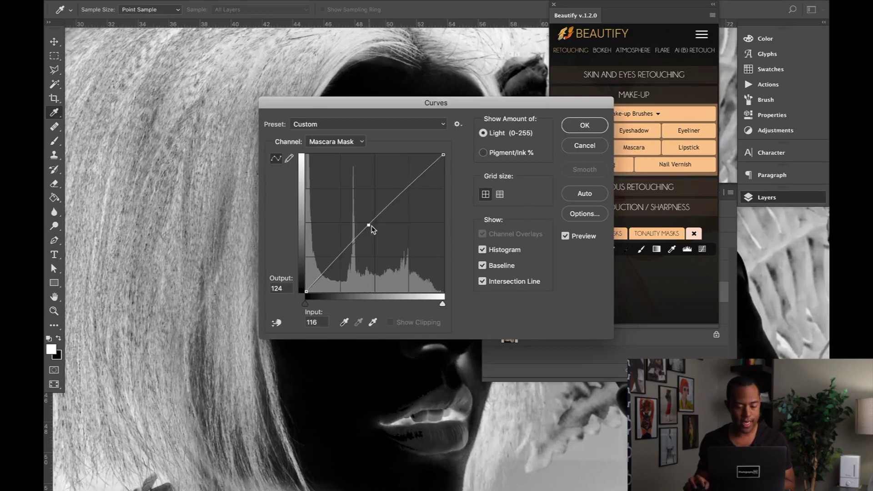
{"action": "left_click", "coordinate": [382, 208]}
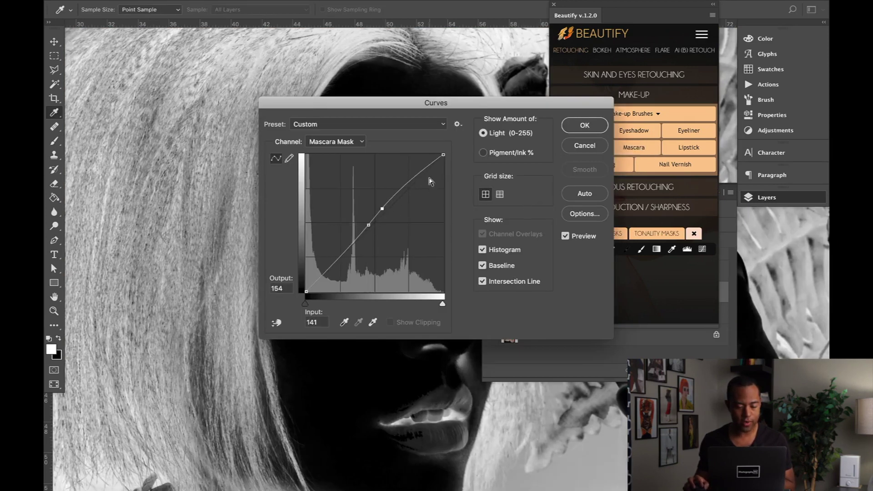
{"action": "left_click", "coordinate": [345, 257]}
{"action": "left_click_drag", "start_coordinate": [359, 111], "coordinate": [542, 107]}
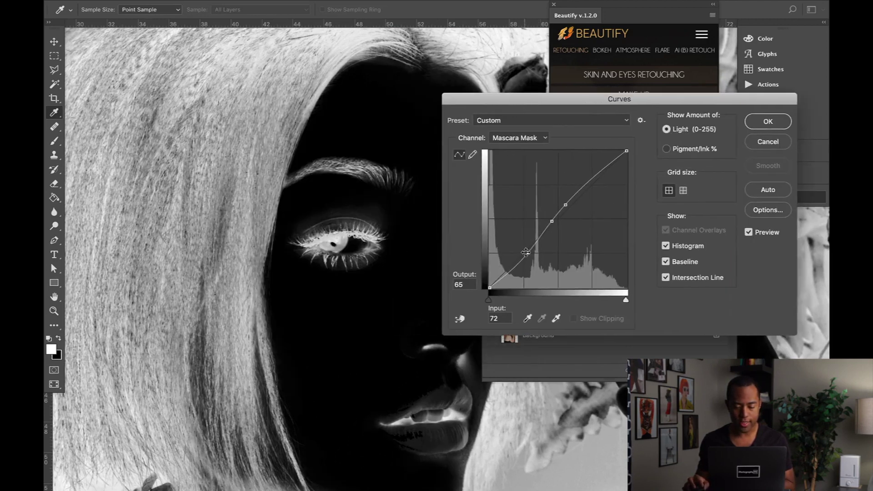
{"action": "left_click_drag", "start_coordinate": [529, 253], "coordinate": [523, 254]}
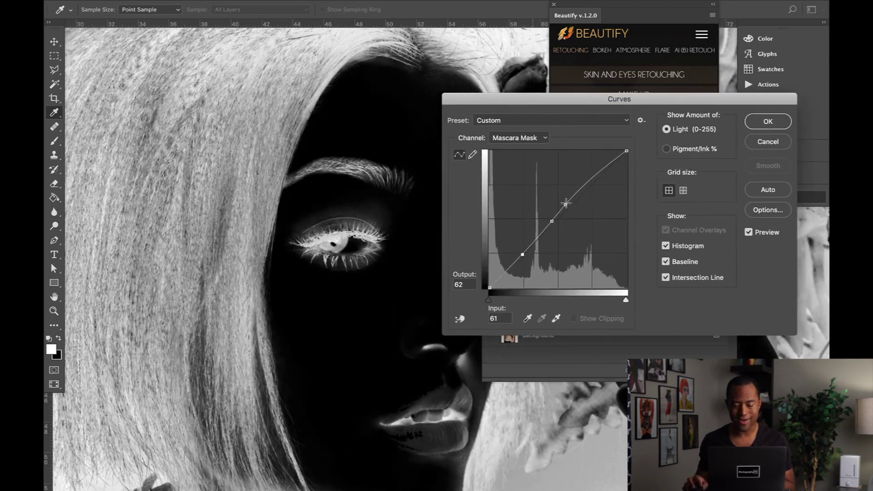
{"action": "left_click_drag", "start_coordinate": [566, 204], "coordinate": [579, 189]}
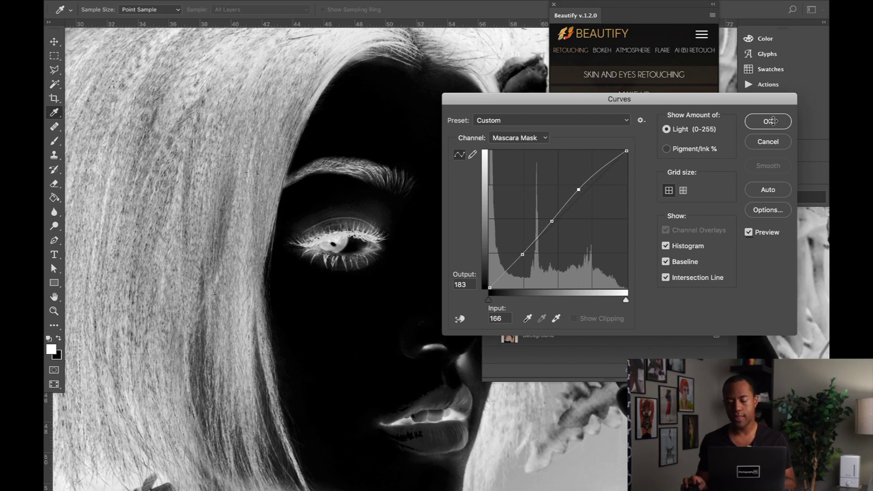
{"action": "left_click", "coordinate": [773, 122]}
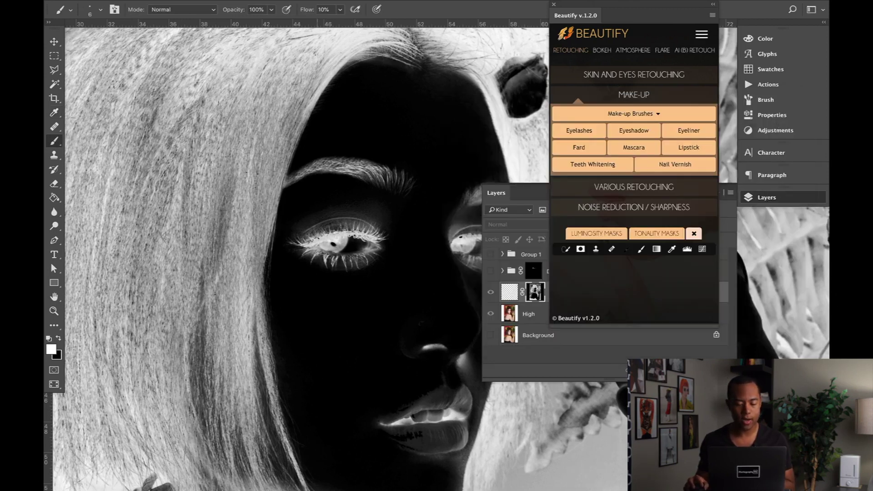
- Return to the colour image and toggle the Mascara layer to compare the darkened lashes
{"action": "left_click", "coordinate": [514, 296]}
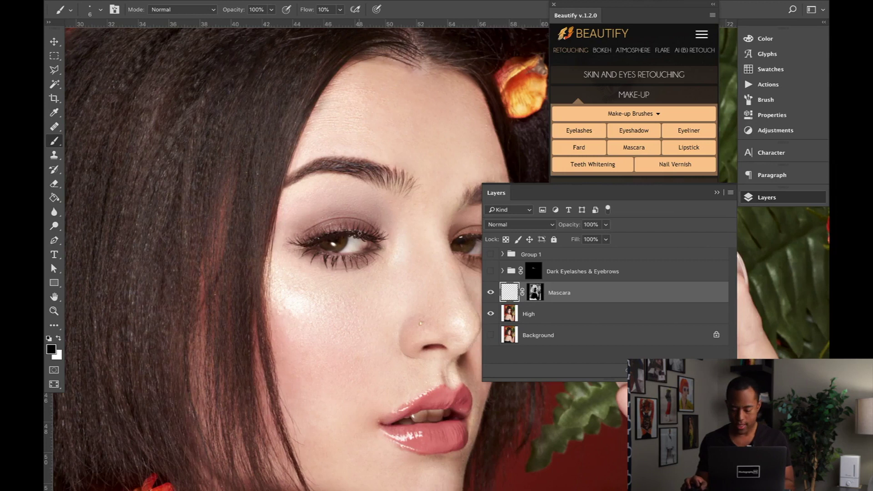
{"action": "key", "text": "bracketright"}
{"action": "key", "text": "bracketright"}
{"action": "key", "text": "bracketright"}
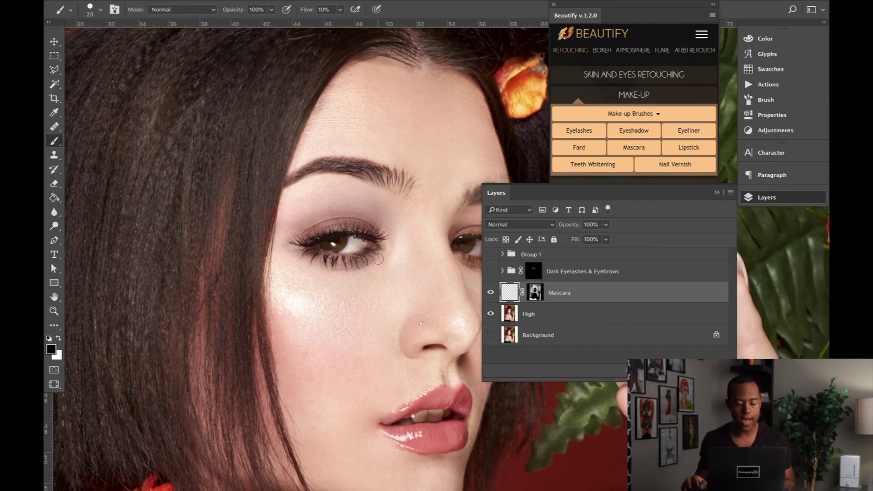
{"action": "scroll", "coordinate": [364, 258], "scroll_direction": "right", "scroll_amount": 4}
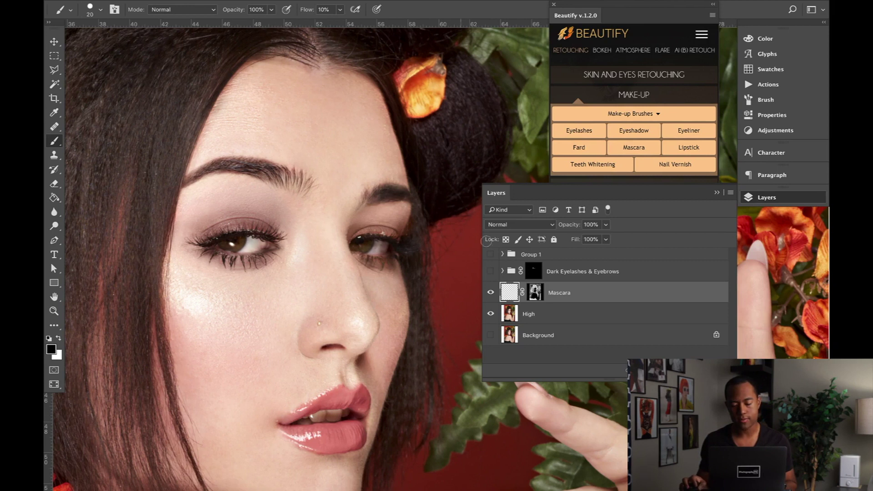
{"action": "left_click", "coordinate": [491, 293]}
{"action": "left_click", "coordinate": [491, 293]}
{"action": "left_click", "coordinate": [490, 293]}
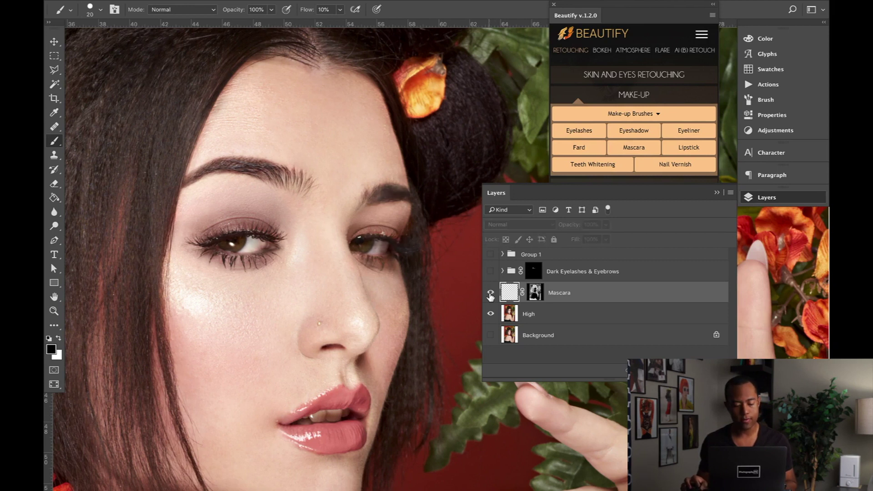
{"action": "left_click", "coordinate": [490, 293]}
{"action": "left_click", "coordinate": [491, 293]}
{"action": "left_click", "coordinate": [490, 293]}
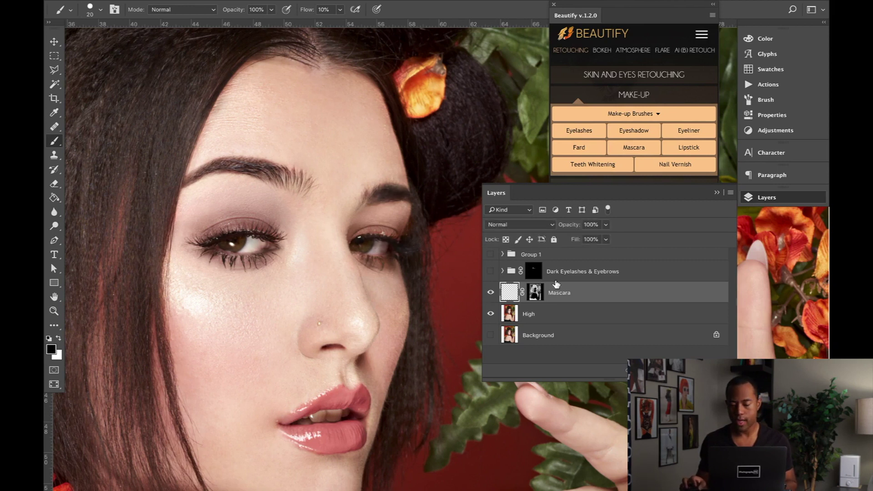
- Run Beautify Lipstick, collapse the Lips group, and target the Lips Color mask at 10% flow
{"action": "left_click", "coordinate": [656, 21]}
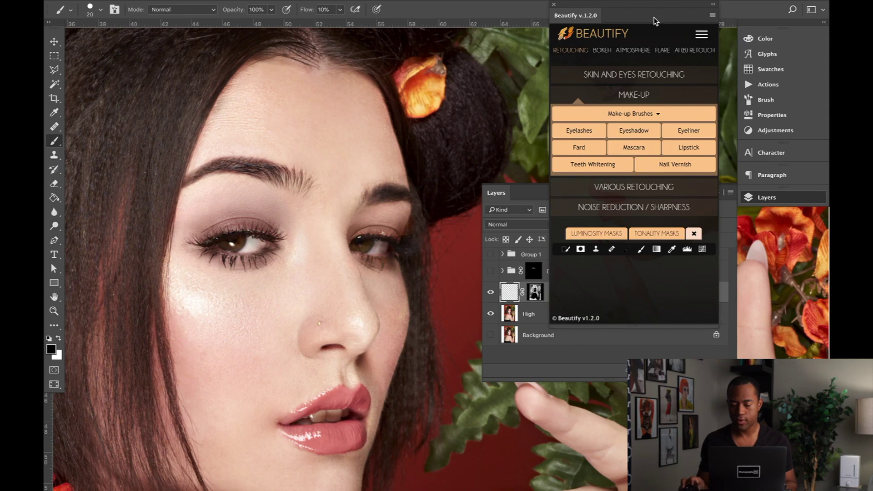
{"action": "left_click", "coordinate": [681, 157]}
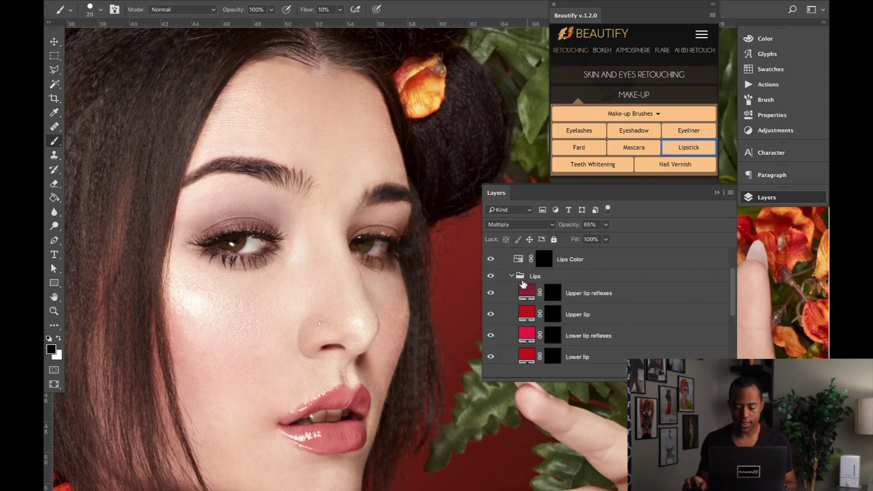
{"action": "left_click", "coordinate": [511, 276]}
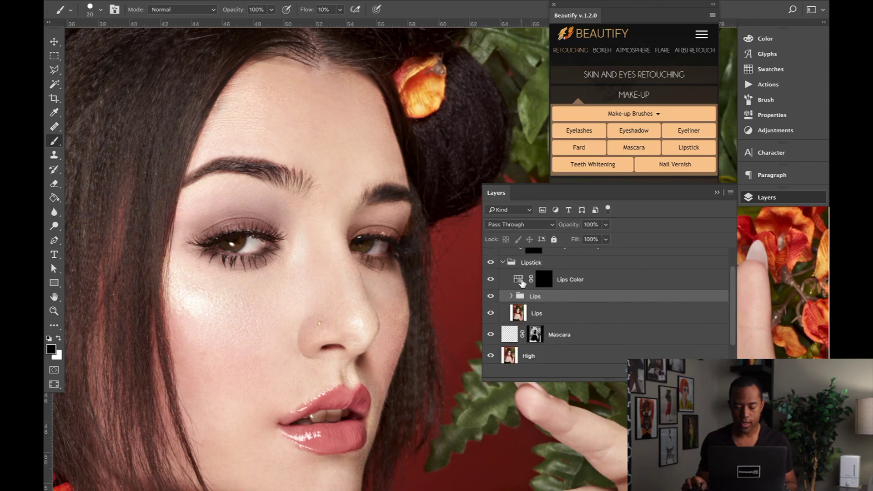
{"action": "left_click", "coordinate": [544, 280]}
{"action": "scroll", "coordinate": [279, 305], "scroll_direction": "down", "scroll_amount": 5}
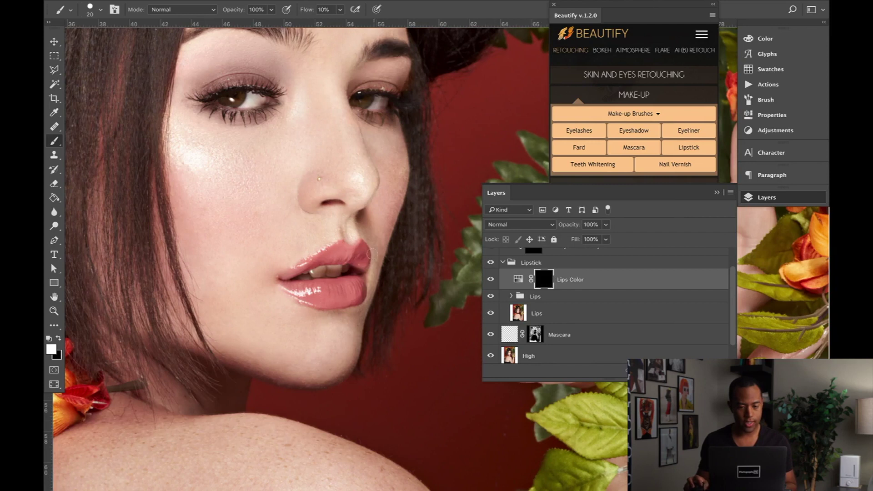
{"action": "left_click", "coordinate": [338, 11]}
{"action": "left_click", "coordinate": [326, 261]}
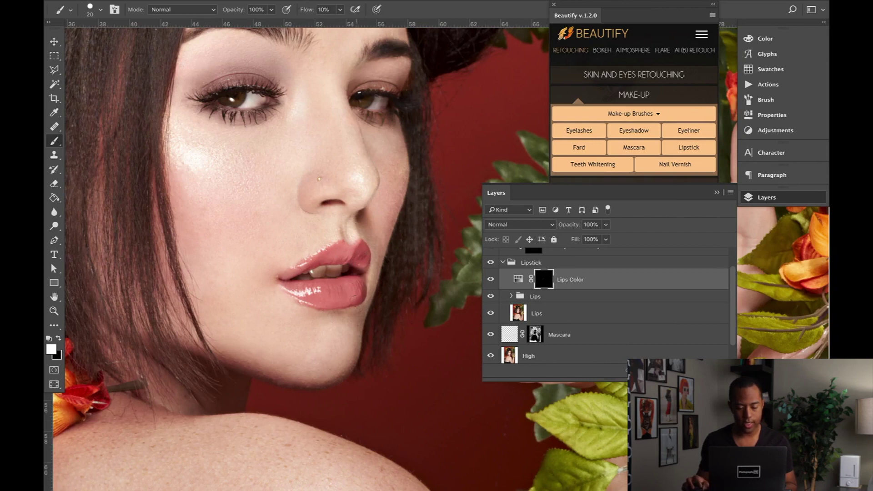
- Set the Lips Color Hue/Saturation to Hue +47 and Saturation +29 for a yellow tint
{"action": "left_click", "coordinate": [517, 281]}
{"action": "left_click", "coordinate": [518, 281]}
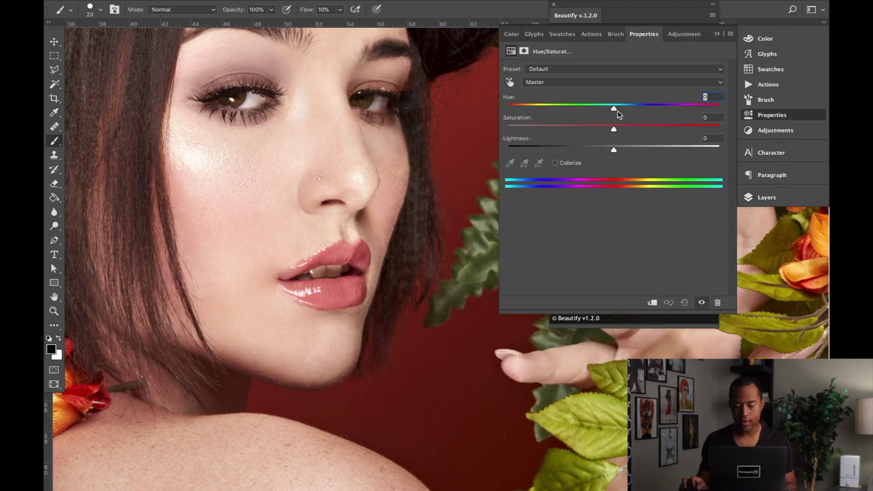
{"action": "left_click_drag", "start_coordinate": [615, 108], "coordinate": [660, 108]}
{"action": "left_click_drag", "start_coordinate": [617, 128], "coordinate": [664, 111]}
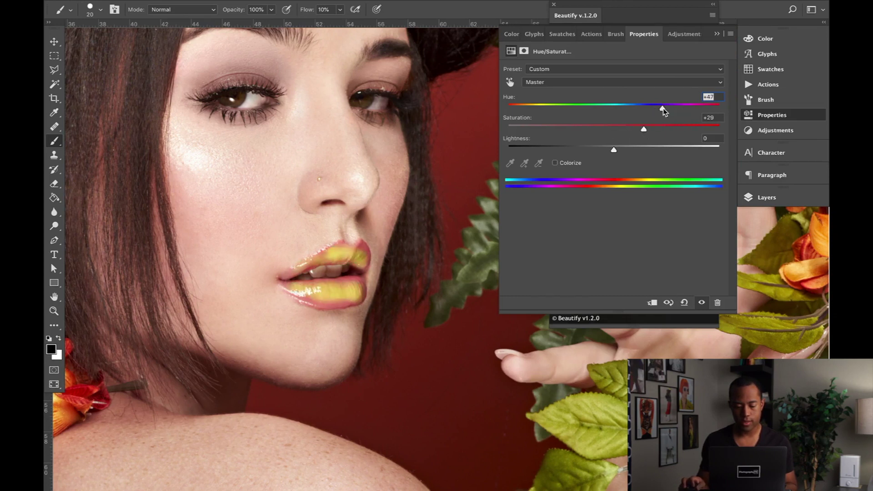
{"action": "left_click", "coordinate": [765, 117]}
{"action": "left_click", "coordinate": [766, 198]}
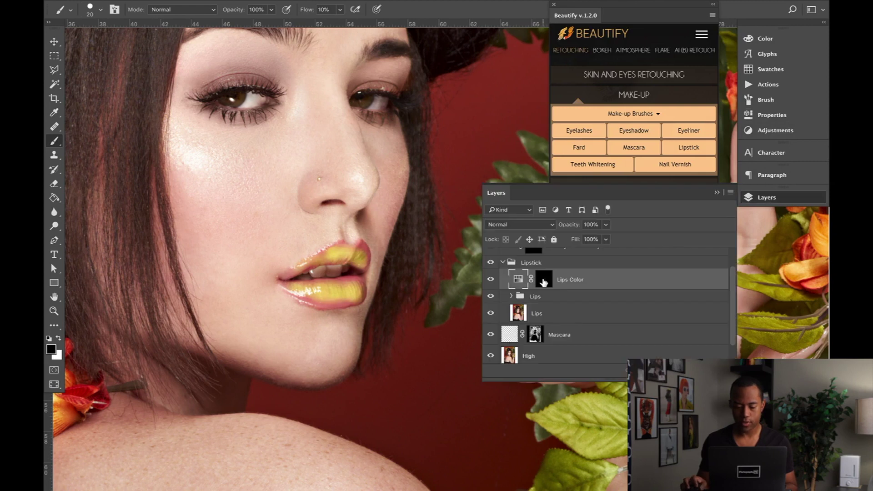
- Paint white on the Lips Color mask to reveal yellow across the upper and lower lip
{"action": "key", "text": "x"}
{"action": "mouse_move", "coordinate": [333, 256]}
{"action": "left_mouse_down"}
{"action": "mouse_move", "coordinate": [366, 252]}
{"action": "mouse_move", "coordinate": [367, 265]}
{"action": "mouse_move", "coordinate": [327, 257]}
{"action": "mouse_move", "coordinate": [292, 269]}
{"action": "mouse_move", "coordinate": [285, 283]}
{"action": "mouse_move", "coordinate": [338, 309]}
{"action": "mouse_move", "coordinate": [321, 302]}
{"action": "mouse_move", "coordinate": [355, 301]}
{"action": "mouse_move", "coordinate": [335, 303]}
{"action": "mouse_move", "coordinate": [354, 282]}
{"action": "mouse_move", "coordinate": [311, 286]}
{"action": "mouse_move", "coordinate": [342, 254]}
{"action": "mouse_move", "coordinate": [315, 260]}
{"action": "mouse_move", "coordinate": [341, 249]}
{"action": "left_mouse_up"}
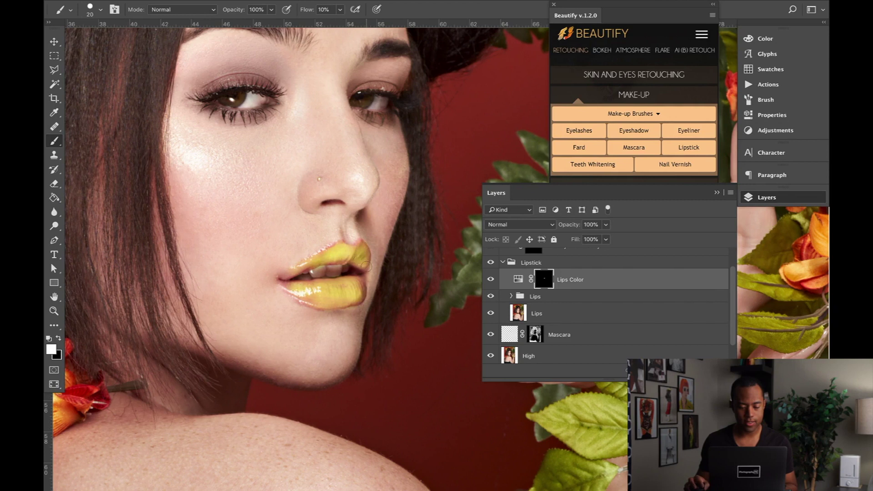
{"action": "mouse_move", "coordinate": [360, 286]}
{"action": "left_mouse_down"}
{"action": "mouse_move", "coordinate": [346, 303]}
{"action": "mouse_move", "coordinate": [297, 290]}
{"action": "mouse_move", "coordinate": [324, 301]}
{"action": "mouse_move", "coordinate": [301, 298]}
{"action": "mouse_move", "coordinate": [297, 268]}
{"action": "mouse_move", "coordinate": [284, 275]}
{"action": "mouse_move", "coordinate": [346, 252]}
{"action": "mouse_move", "coordinate": [338, 249]}
{"action": "mouse_move", "coordinate": [361, 248]}
{"action": "mouse_move", "coordinate": [365, 261]}
{"action": "mouse_move", "coordinate": [315, 264]}
{"action": "mouse_move", "coordinate": [338, 258]}
{"action": "mouse_move", "coordinate": [334, 250]}
{"action": "mouse_move", "coordinate": [302, 266]}
{"action": "left_mouse_up"}
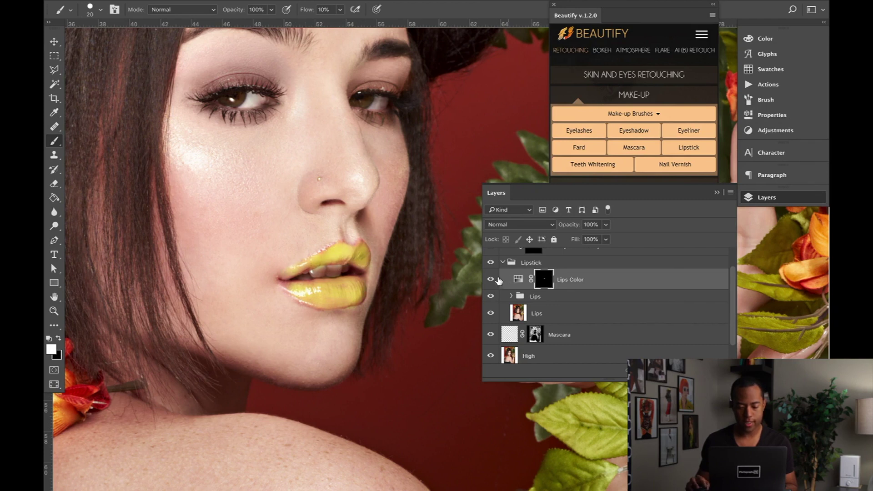
{"action": "key", "text": "x"}
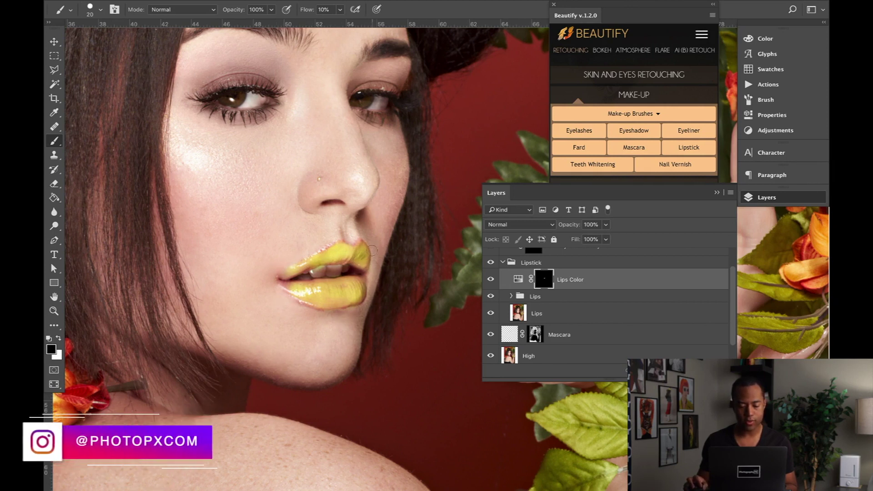
- Toggle the yellow Lips Color tint to compare with the original, then expand the Lips group
{"action": "left_click", "coordinate": [491, 280]}
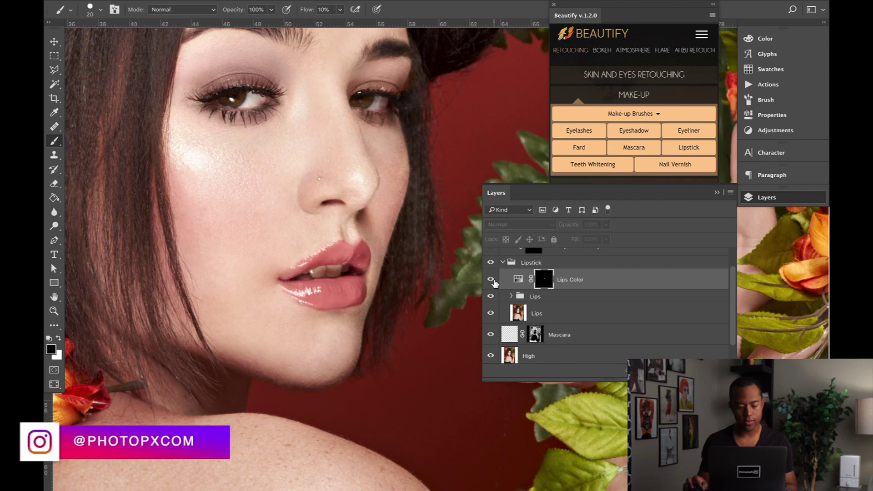
{"action": "left_click", "coordinate": [491, 280]}
{"action": "left_click", "coordinate": [492, 280]}
{"action": "left_click", "coordinate": [491, 281]}
{"action": "scroll", "coordinate": [512, 295], "scroll_direction": "down", "scroll_amount": 1}
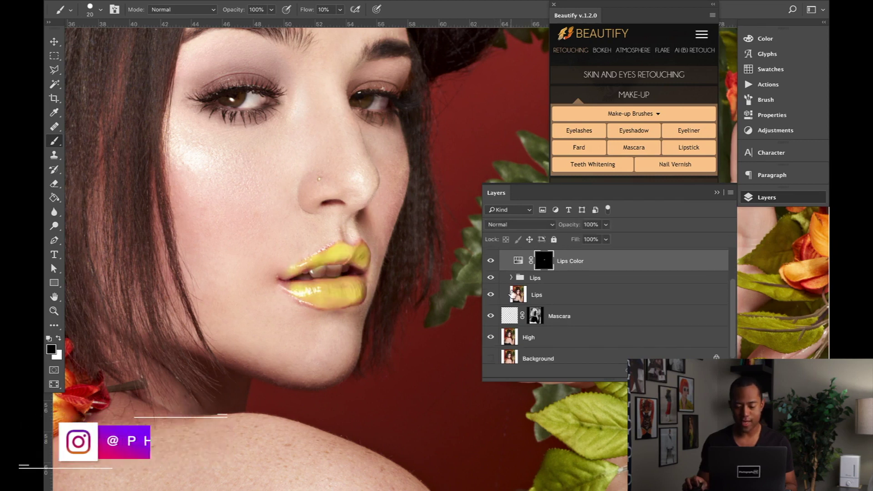
{"action": "left_click", "coordinate": [511, 278]}
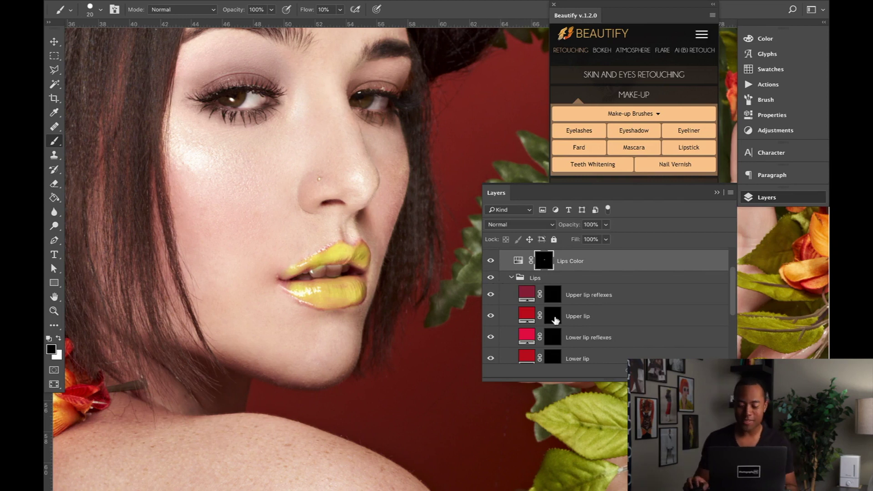
- Paint a highlight on the Upper lip reflexes mask and darken the upper lip's right side
{"action": "left_click", "coordinate": [551, 299]}
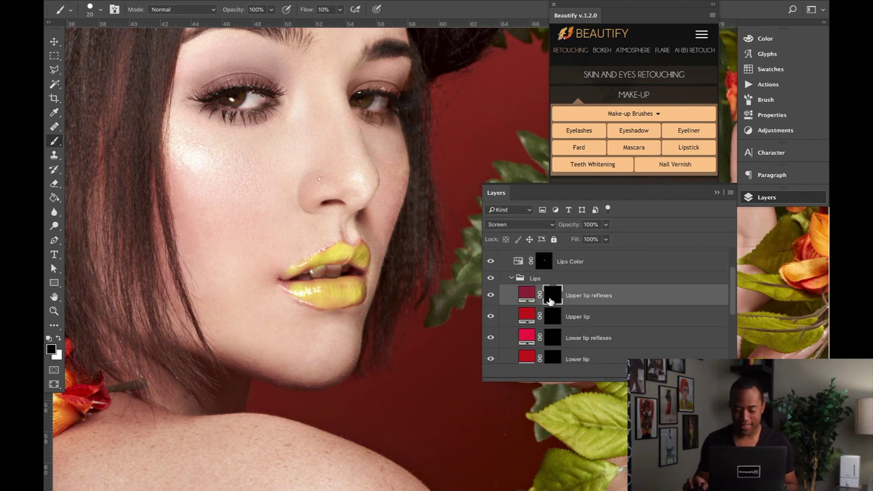
{"action": "scroll", "coordinate": [555, 319], "scroll_direction": "down", "scroll_amount": 1}
{"action": "scroll", "coordinate": [554, 314], "scroll_direction": "down", "scroll_amount": 2}
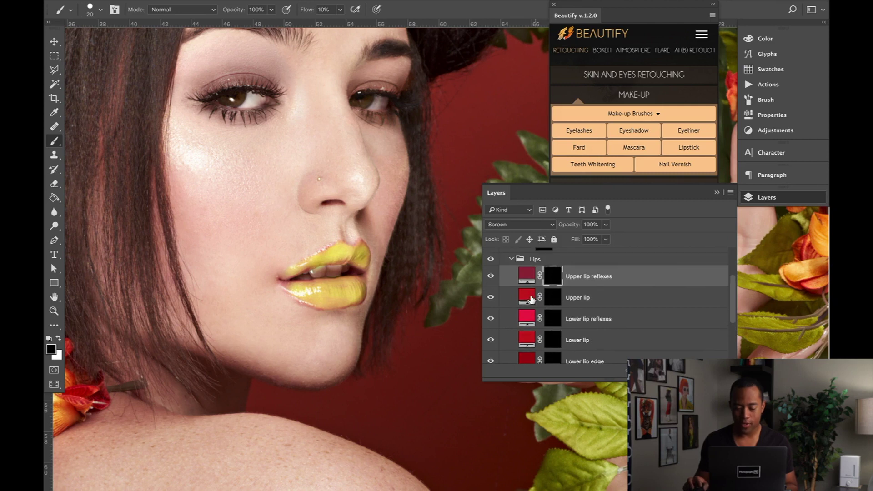
{"action": "left_click", "coordinate": [553, 303]}
{"action": "left_click", "coordinate": [557, 323]}
{"action": "left_click", "coordinate": [552, 277]}
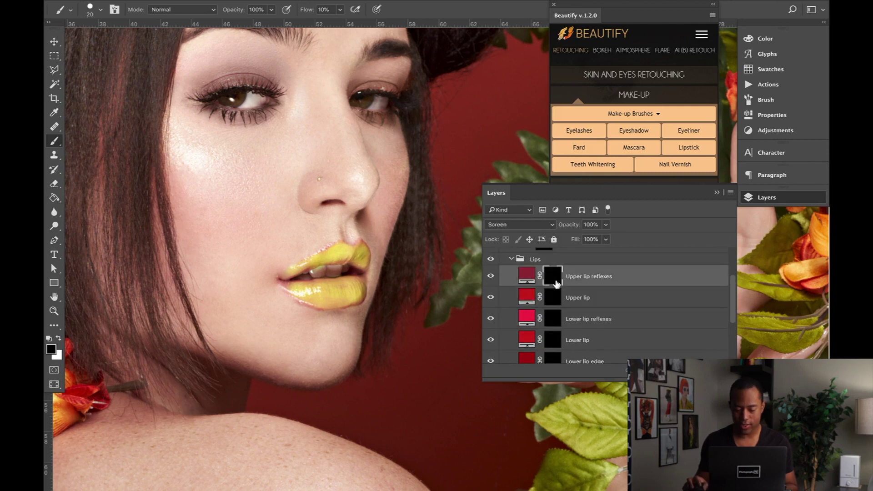
{"action": "key", "text": "x"}
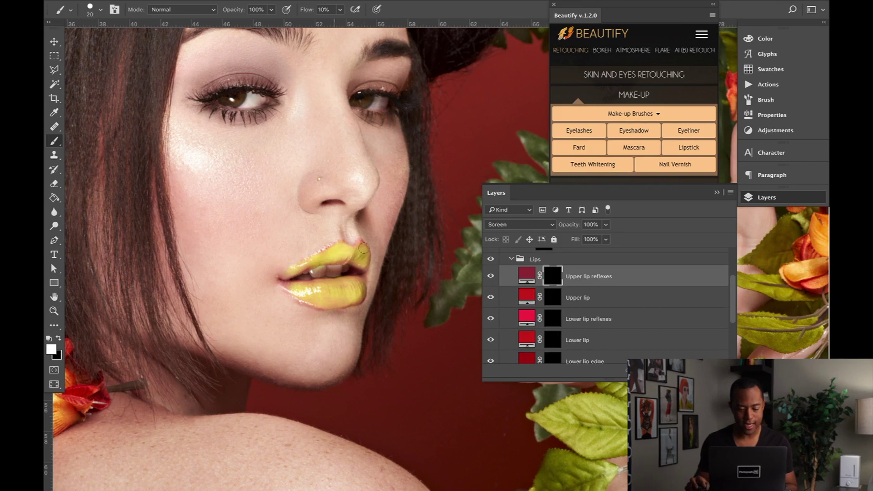
{"action": "left_click_drag", "start_coordinate": [343, 253], "coordinate": [359, 258]}
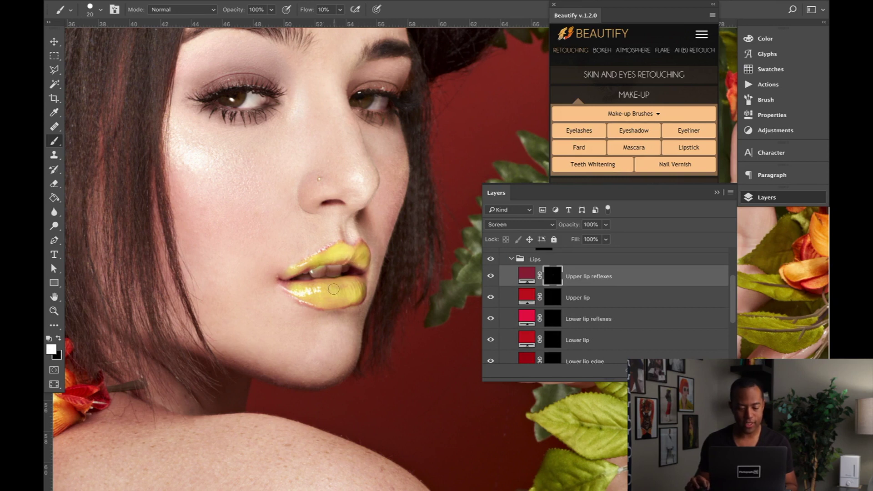
{"action": "key", "text": "x"}
{"action": "key", "text": "x"}
{"action": "left_click", "coordinate": [555, 300]}
{"action": "mouse_move", "coordinate": [357, 254]}
{"action": "left_mouse_down"}
{"action": "mouse_move", "coordinate": [296, 267]}
{"action": "mouse_move", "coordinate": [340, 253]}
{"action": "left_mouse_up"}
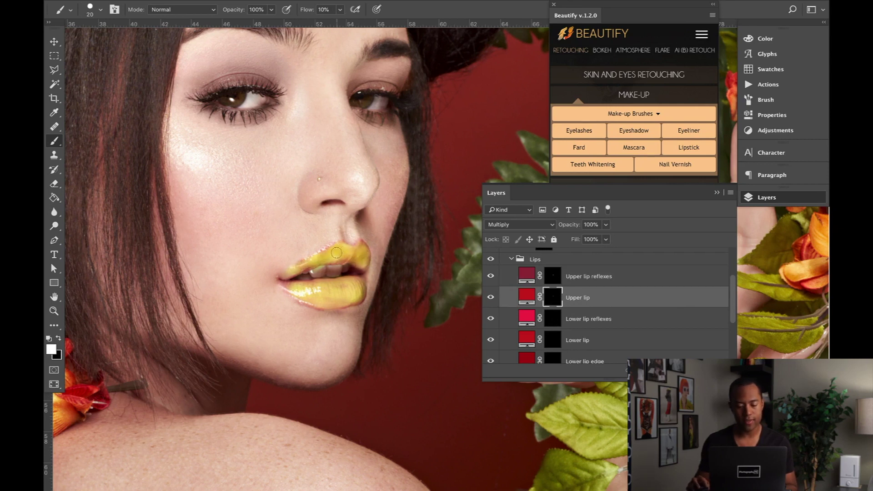
- Paint lower lip highlights, deeper tones, and a darker edge on the Lower lip reflexes, Lower lip and Lower lip edge masks
{"action": "left_click", "coordinate": [552, 318]}
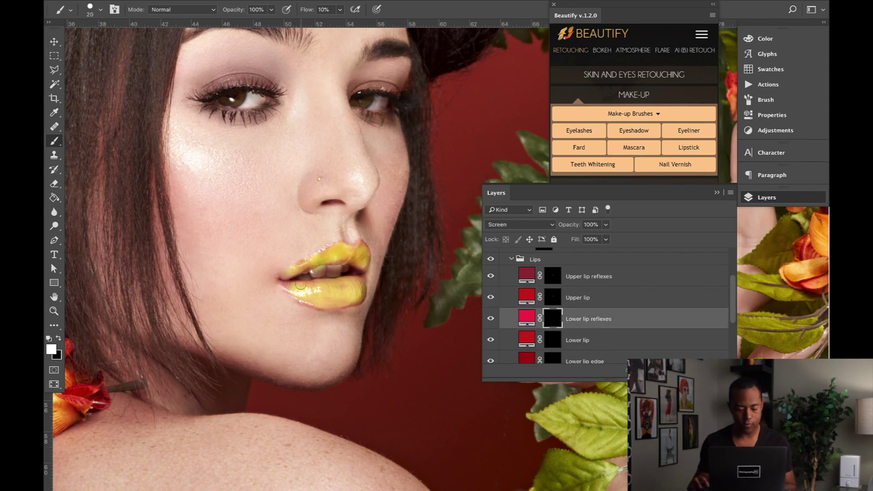
{"action": "mouse_move", "coordinate": [300, 284]}
{"action": "left_mouse_down"}
{"action": "mouse_move", "coordinate": [336, 298]}
{"action": "mouse_move", "coordinate": [353, 284]}
{"action": "mouse_move", "coordinate": [287, 291]}
{"action": "mouse_move", "coordinate": [346, 287]}
{"action": "left_mouse_up"}
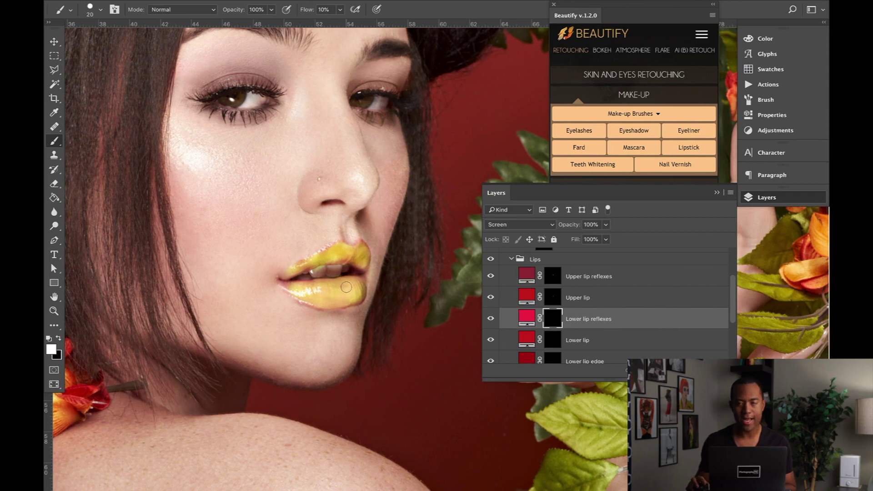
{"action": "left_click", "coordinate": [552, 339]}
{"action": "left_click", "coordinate": [554, 297]}
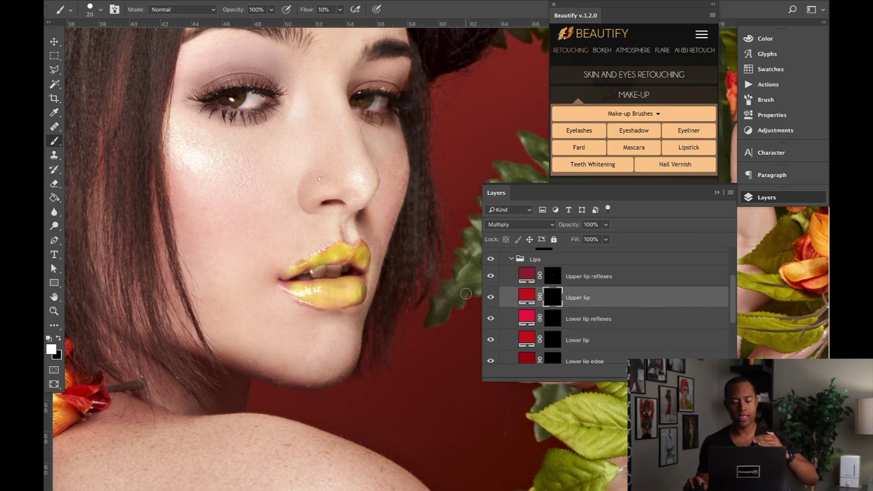
{"action": "left_click", "coordinate": [552, 347]}
{"action": "mouse_move", "coordinate": [301, 290]}
{"action": "left_mouse_down"}
{"action": "mouse_move", "coordinate": [357, 292]}
{"action": "mouse_move", "coordinate": [295, 286]}
{"action": "mouse_move", "coordinate": [341, 298]}
{"action": "left_mouse_up"}
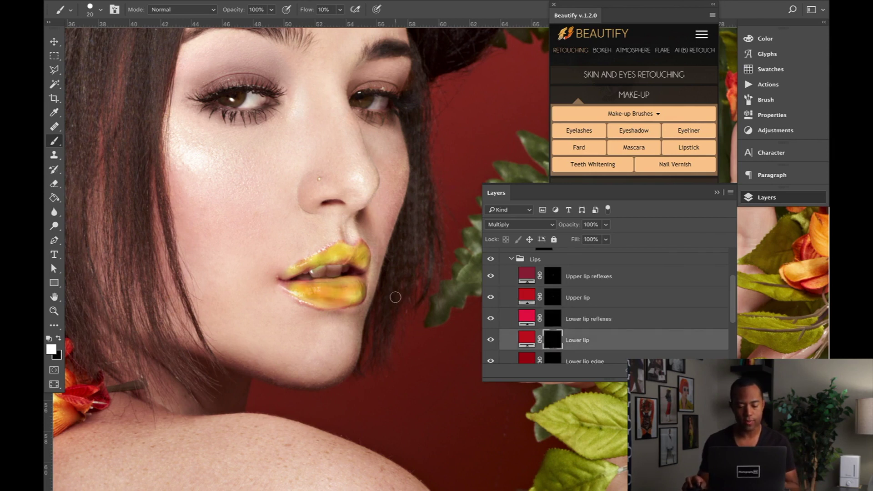
{"action": "scroll", "coordinate": [538, 309], "scroll_direction": "down", "scroll_amount": 1}
{"action": "left_click", "coordinate": [553, 341]}
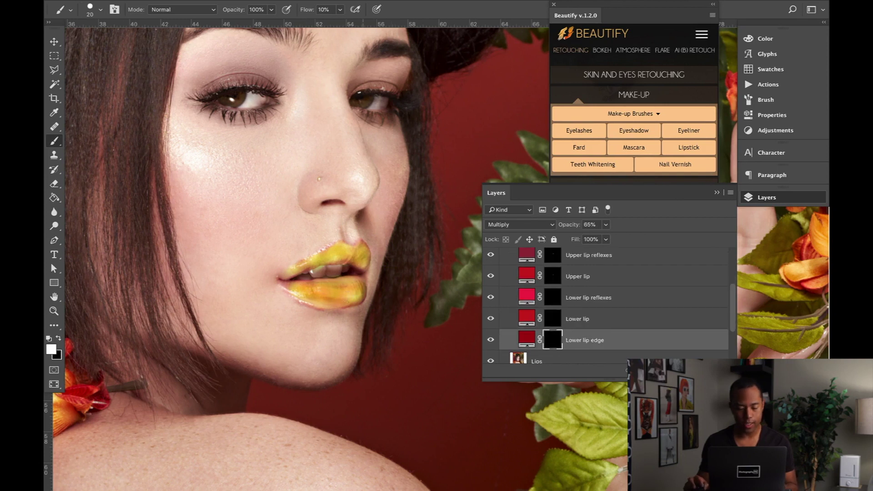
{"action": "mouse_move", "coordinate": [281, 285]}
{"action": "left_mouse_down"}
{"action": "mouse_move", "coordinate": [330, 303]}
{"action": "mouse_move", "coordinate": [309, 306]}
{"action": "mouse_move", "coordinate": [289, 293]}
{"action": "mouse_move", "coordinate": [337, 309]}
{"action": "mouse_move", "coordinate": [359, 305]}
{"action": "left_mouse_up"}
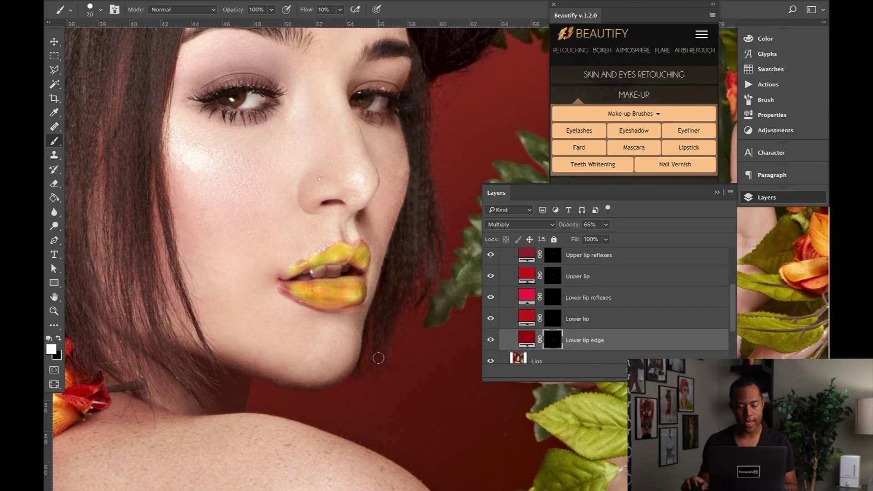
{"action": "scroll", "coordinate": [379, 358], "scroll_direction": "up", "scroll_amount": 1}
{"action": "key", "text": "ctrl+minus"}
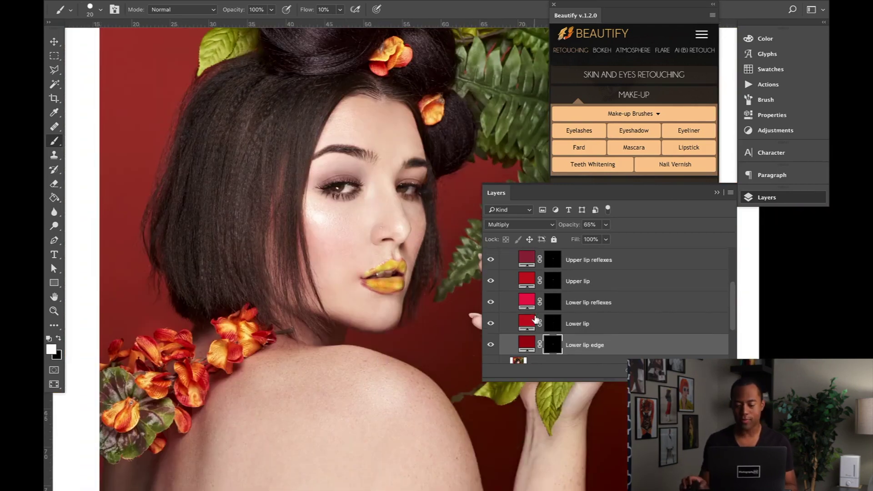
- Collapse the Lips group in the Layers panel, leaving the Lipstick group above Mascara
{"action": "scroll", "coordinate": [536, 321], "scroll_direction": "up", "scroll_amount": 1}
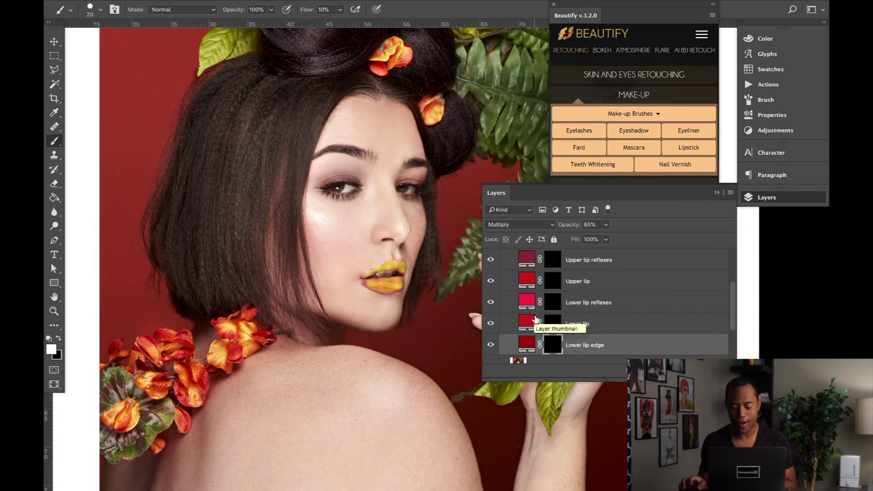
{"action": "scroll", "coordinate": [530, 313], "scroll_direction": "up", "scroll_amount": 1}
{"action": "left_click", "coordinate": [511, 265]}
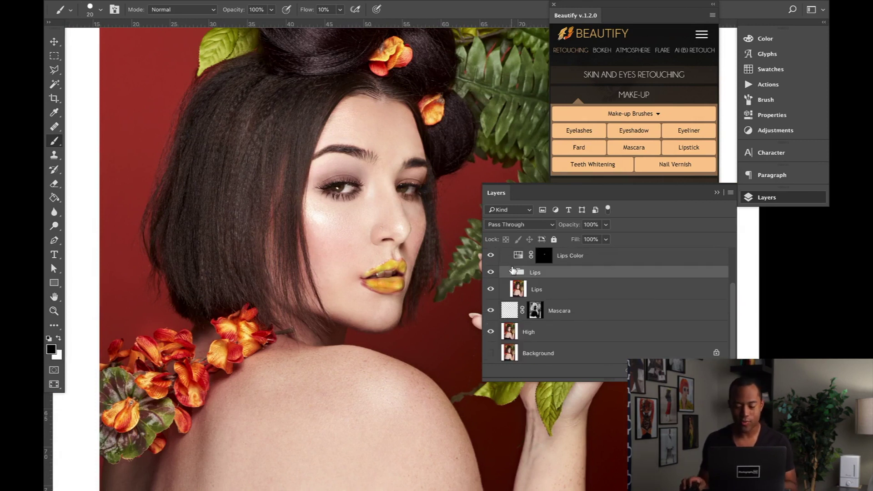
{"action": "scroll", "coordinate": [546, 300], "scroll_direction": "up", "scroll_amount": 2}
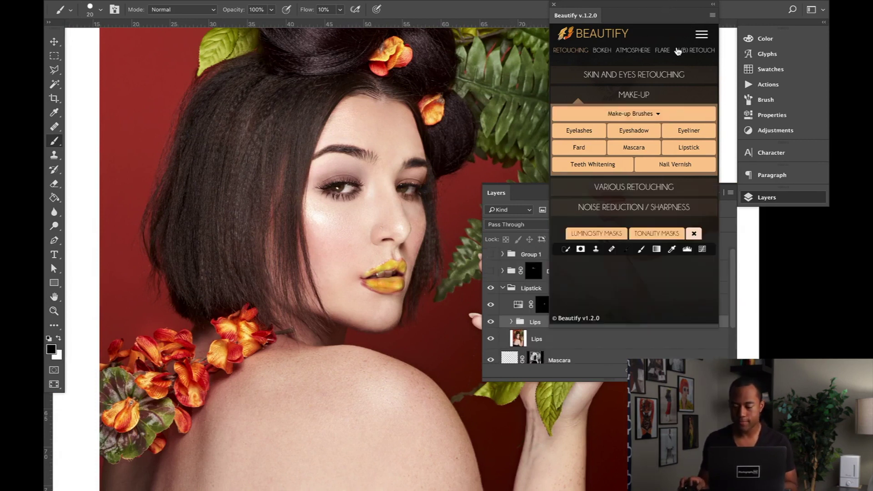